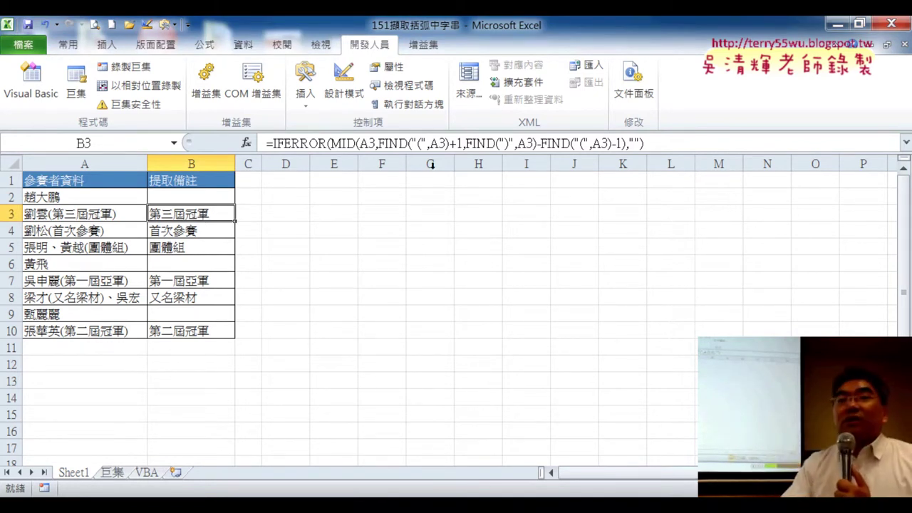
Cut the opening-bracket FIND part of B3's formula, then delete the rest so B3 is empty.
drag(378, 144, 450, 143)
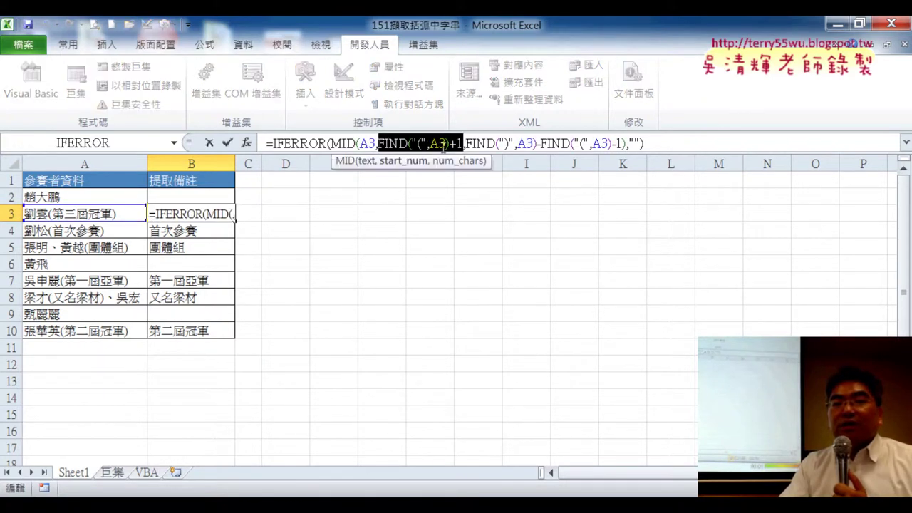
right_click(443, 150)
click(479, 158)
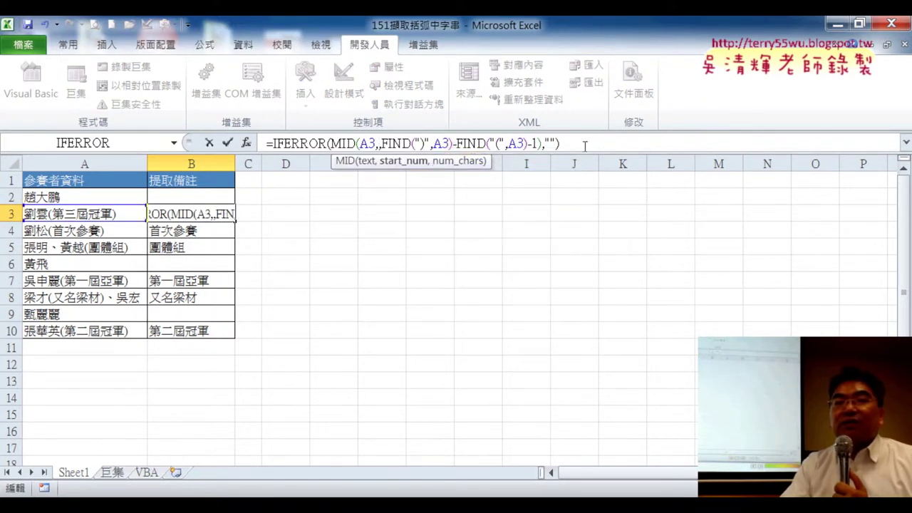
drag(586, 144, 130, 156)
key(Delete)
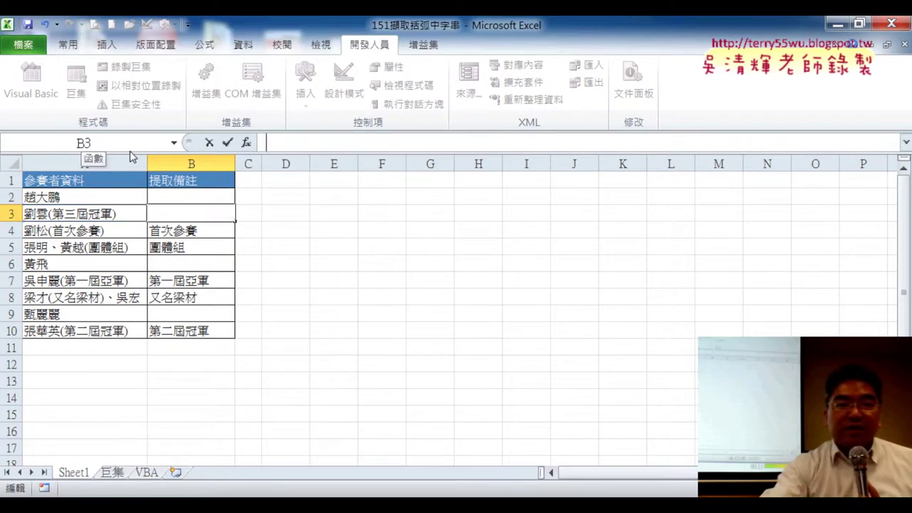
click(227, 142)
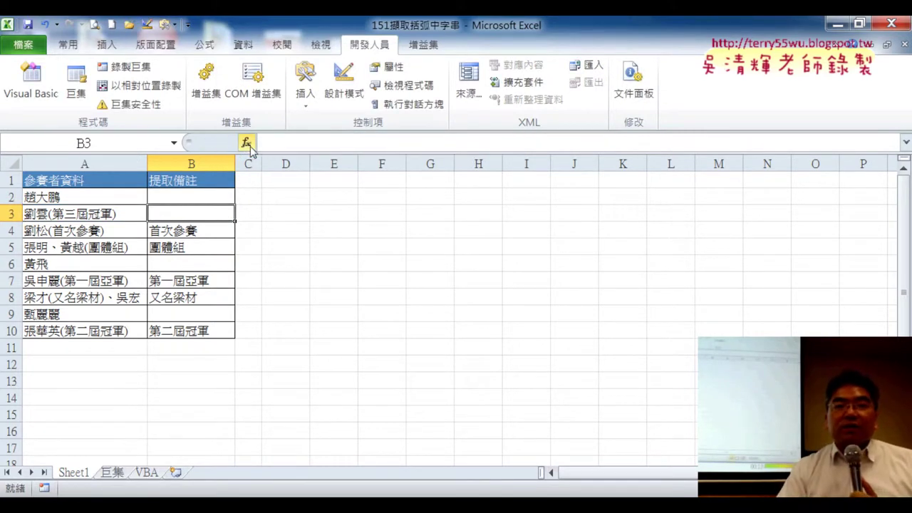
Start a MID formula in B3 with Text A3 and Start_num FIND("(",A3)+1.
click(246, 144)
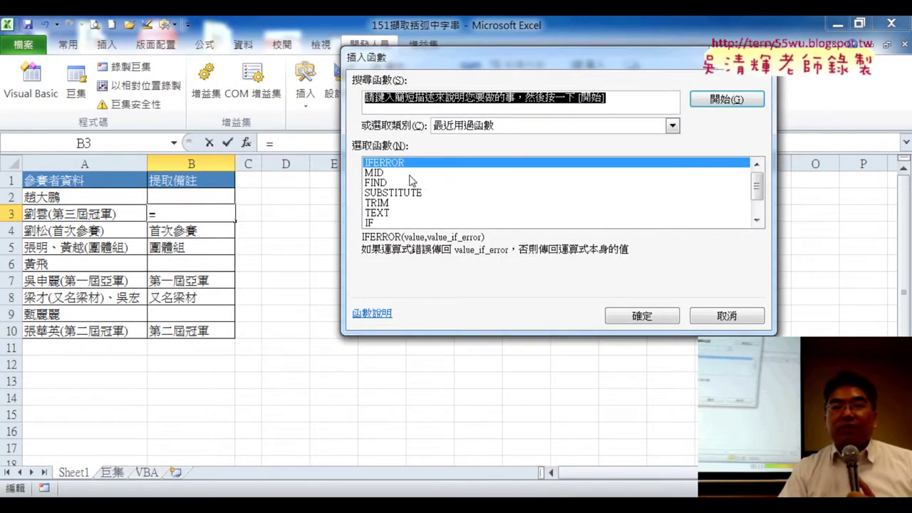
click(468, 128)
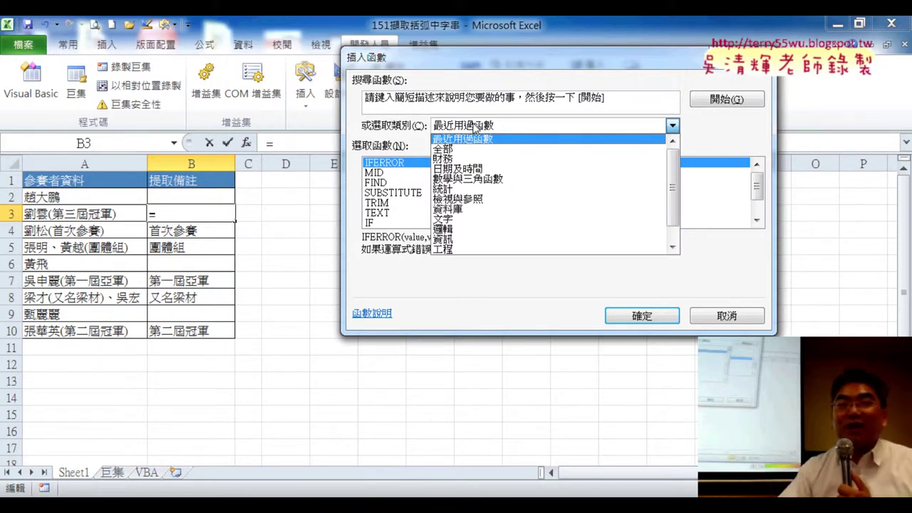
click(484, 137)
double_click(392, 172)
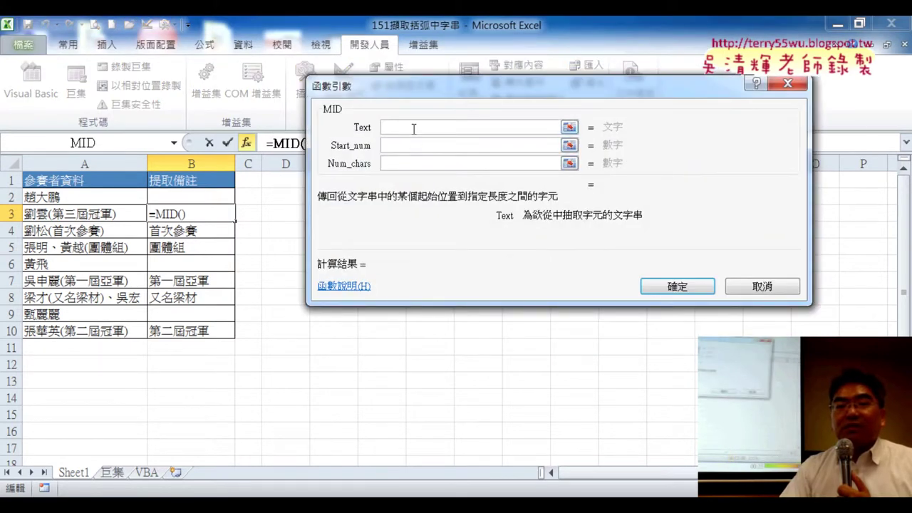
click(105, 214)
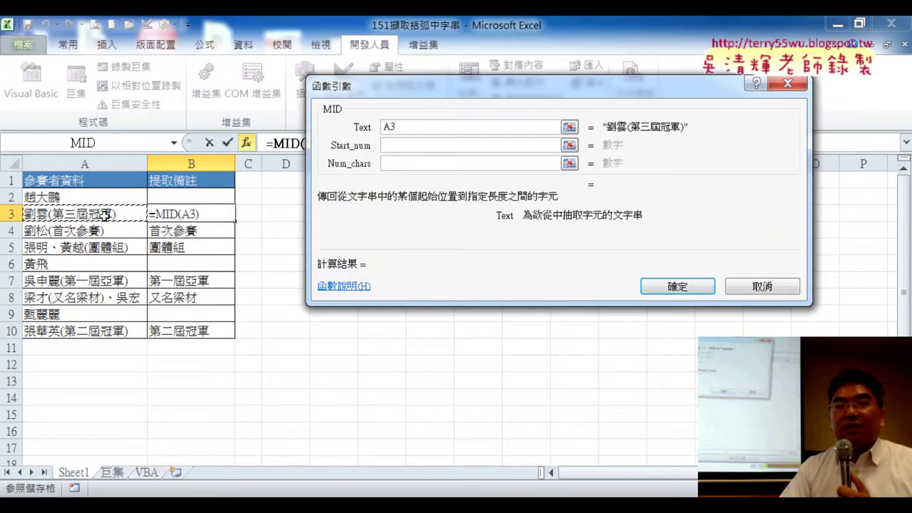
click(400, 144)
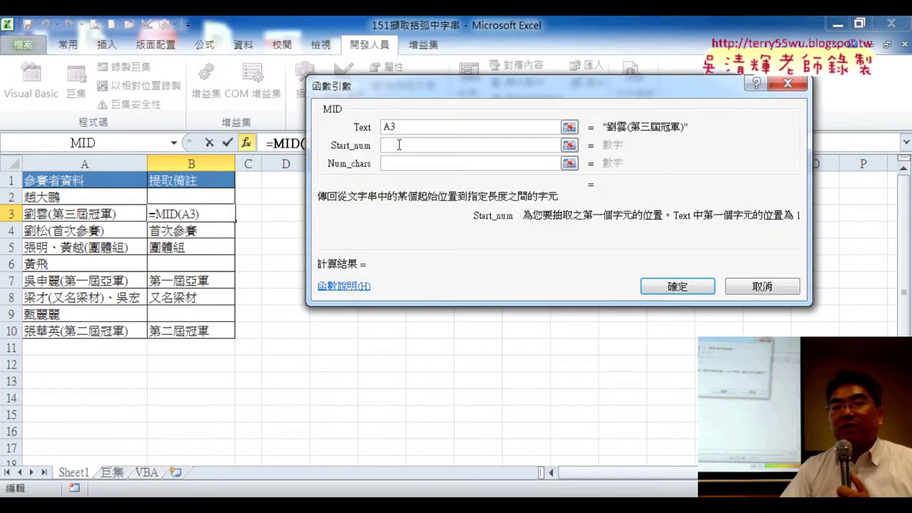
right_click(399, 145)
click(439, 191)
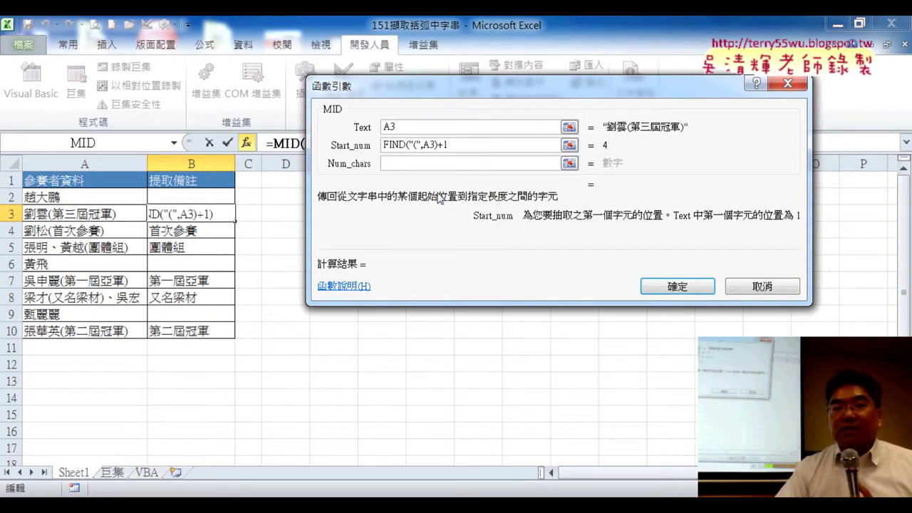
key(BackSpace)
key(BackSpace)
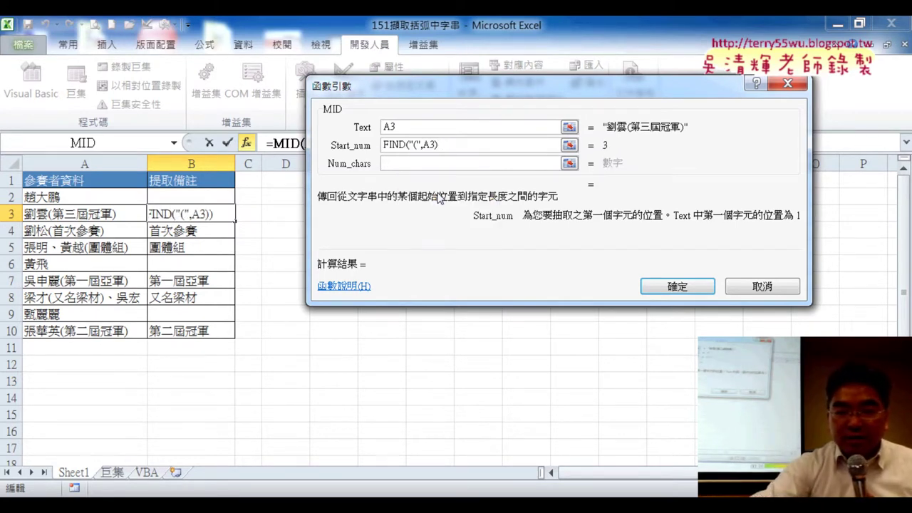
text(+1)
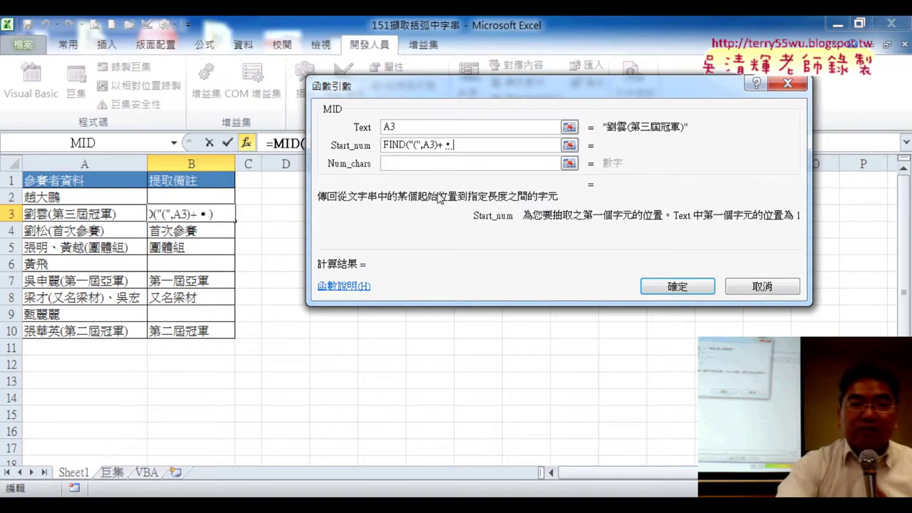
key(BackSpace)
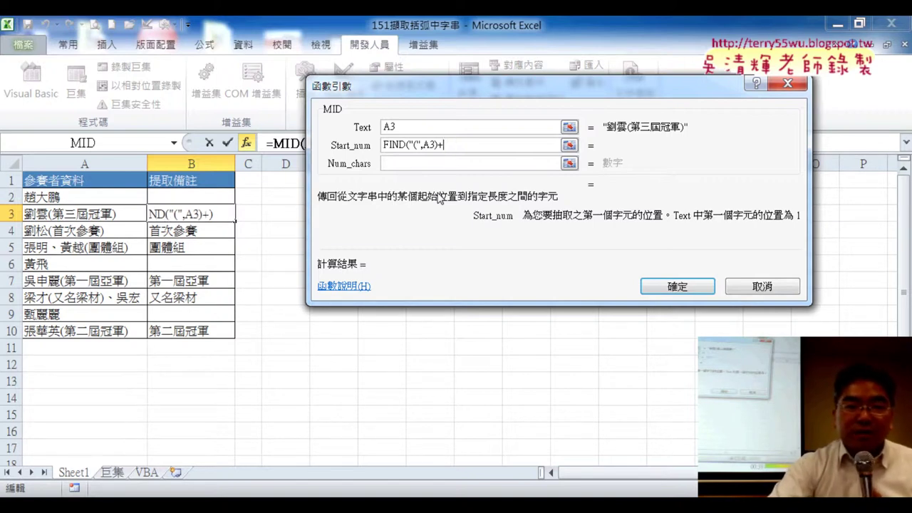
text(1)
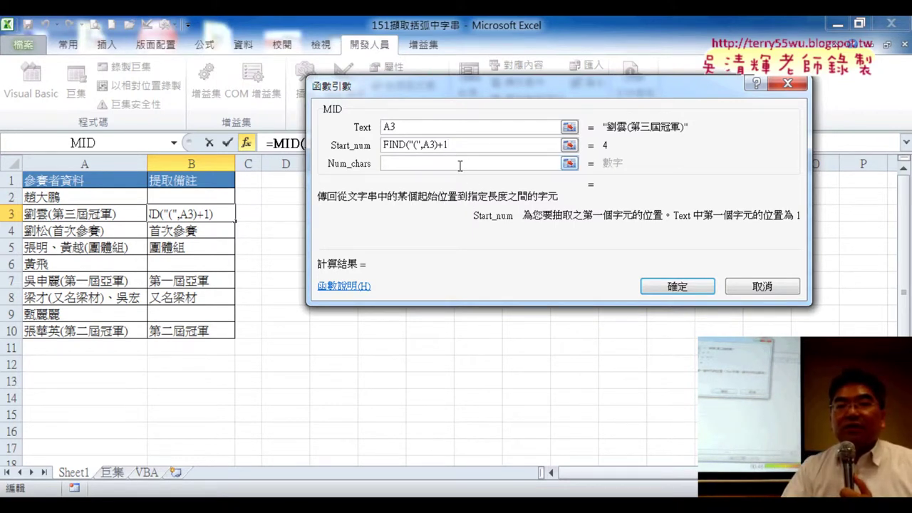
Set MID's Num_chars to FIND(")",A3)-FIND("(",A3)-1 and confirm the formula.
click(460, 164)
right_click(459, 164)
click(470, 211)
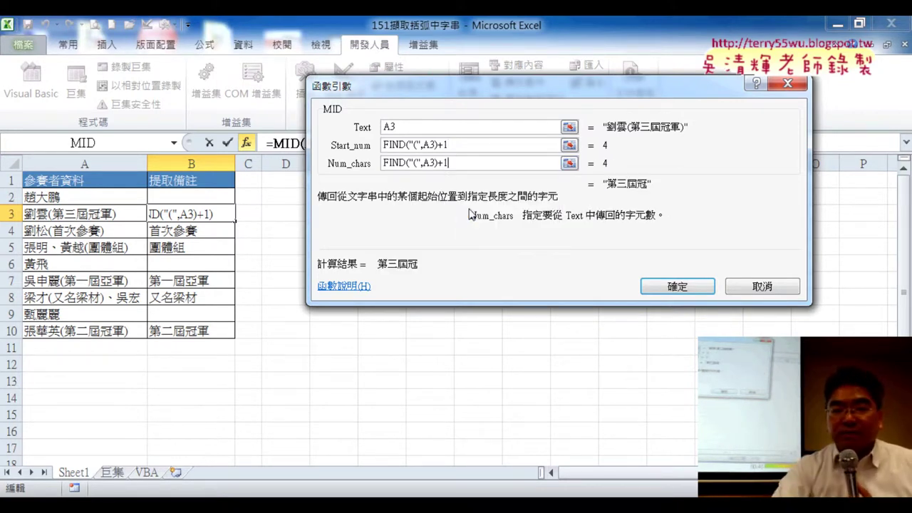
key(BackSpace)
key(BackSpace)
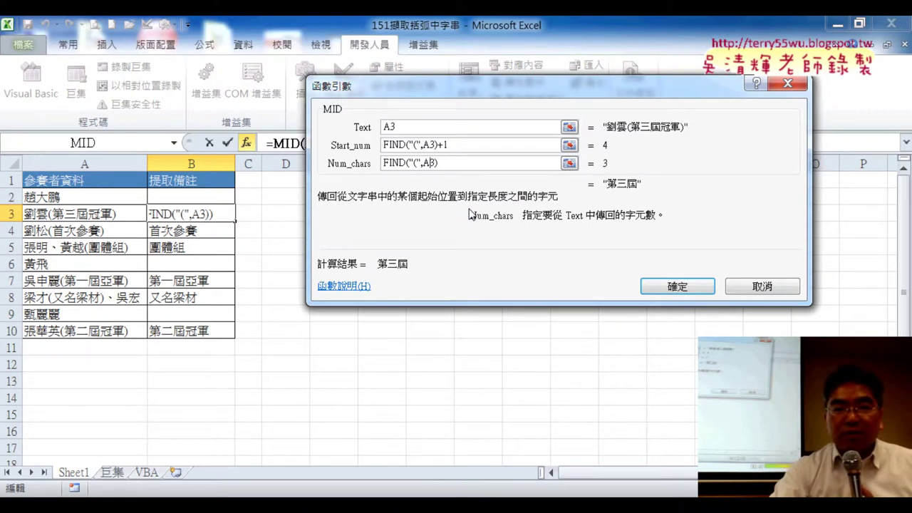
key(BackSpace)
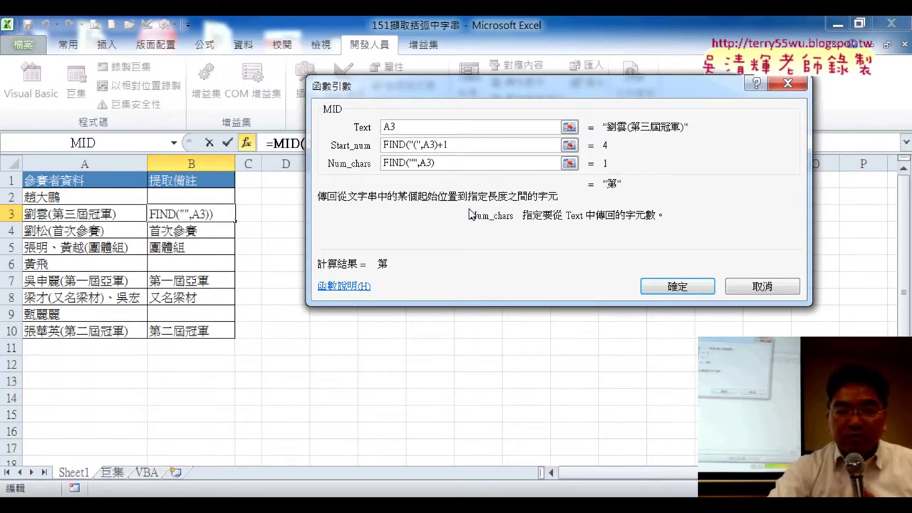
text())
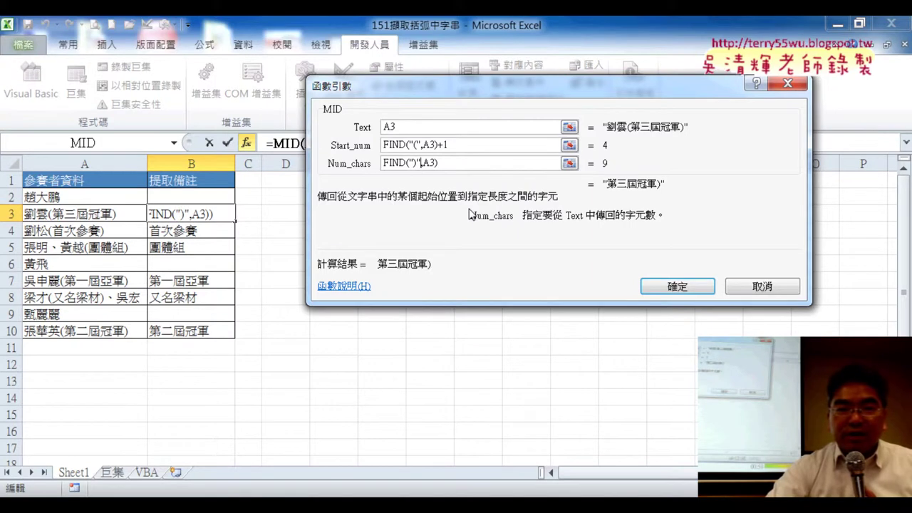
key(BackSpace)
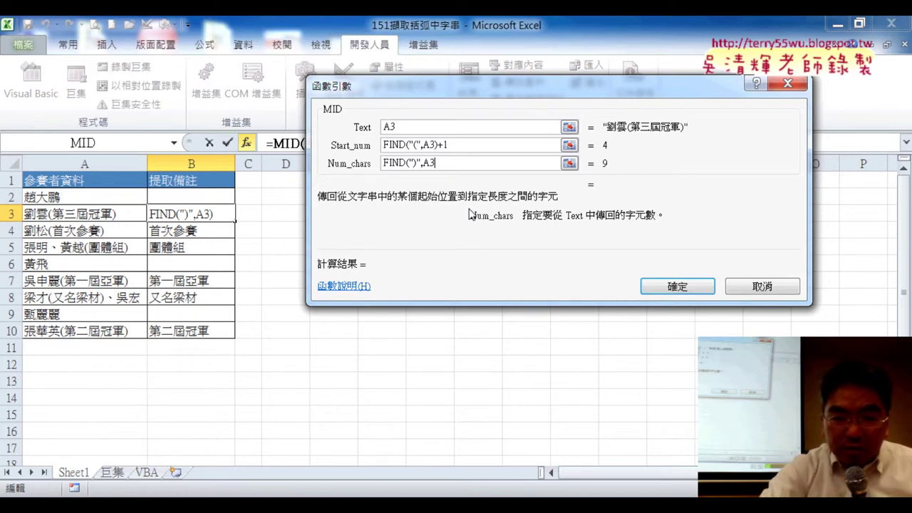
text())
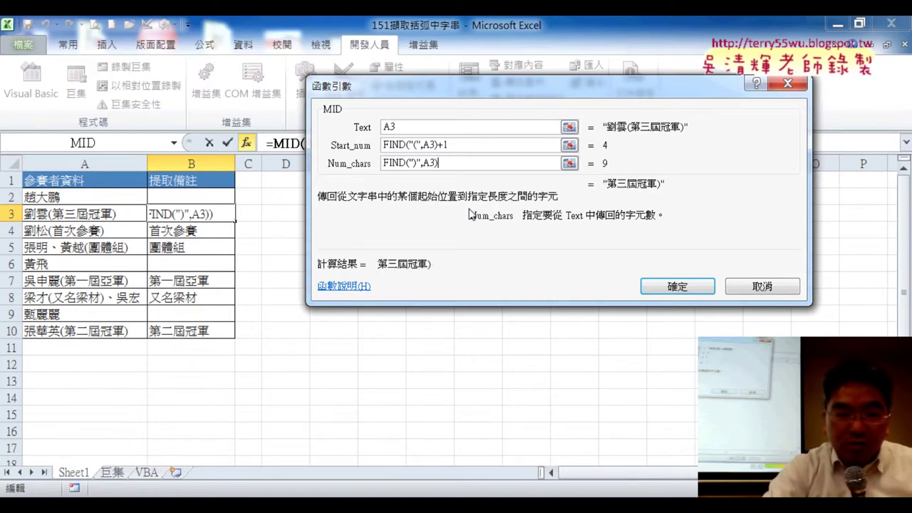
text(-FIND("(",A3)+1)
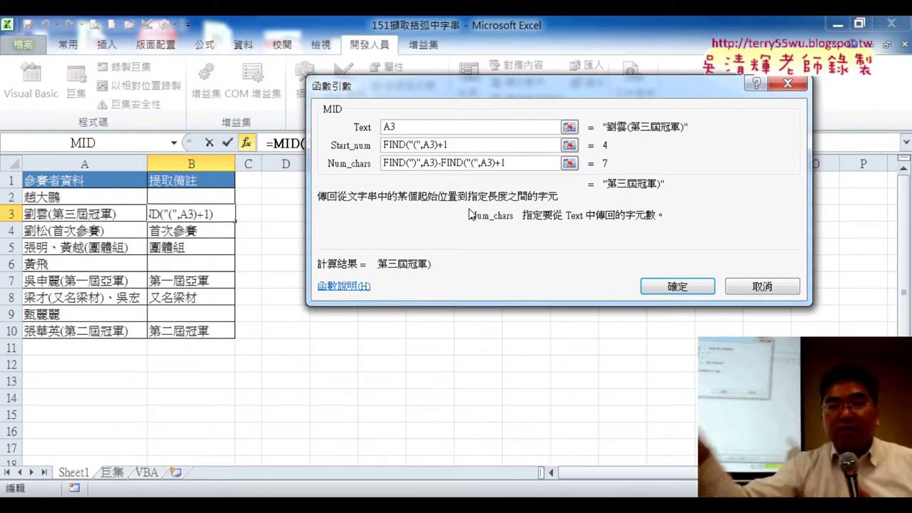
key(BackSpace)
key(BackSpace)
text(-)
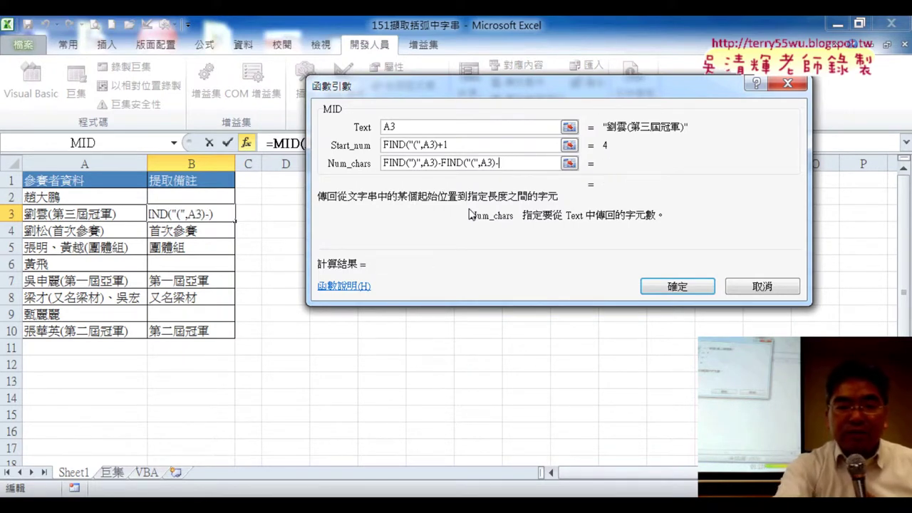
text(1)
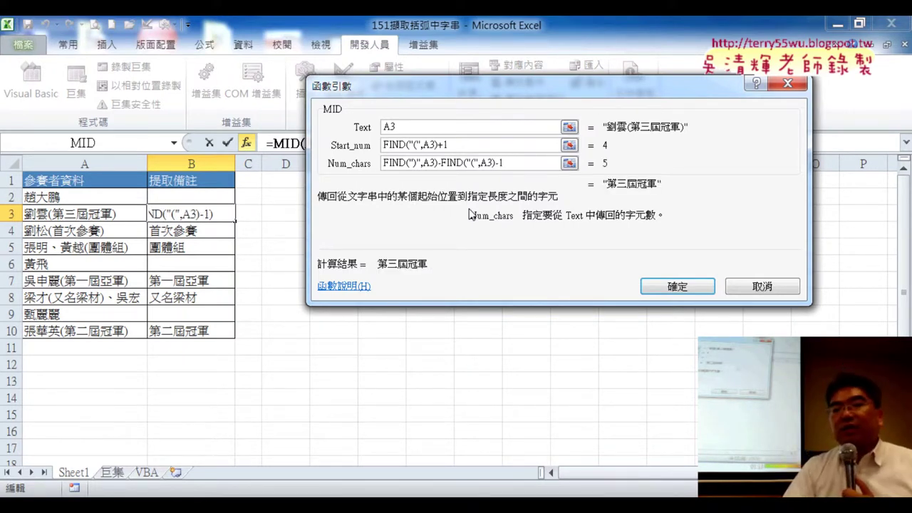
click(674, 286)
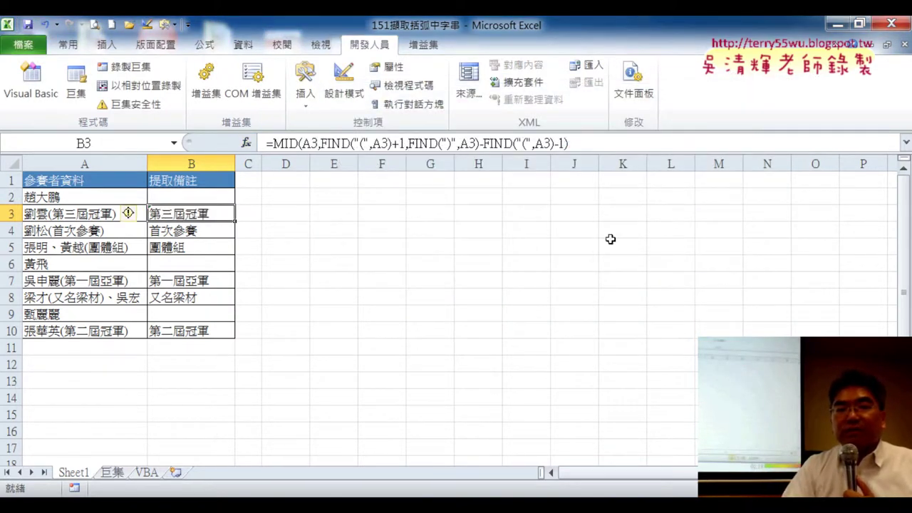
Wrap B3's MID/FIND formula in IFERROR with "" as Value_if_error.
drag(276, 144, 604, 145)
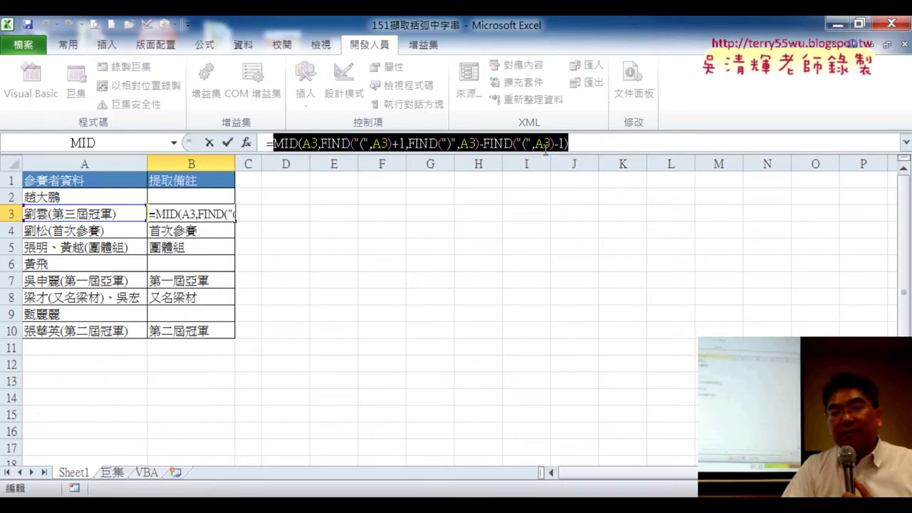
right_click(548, 147)
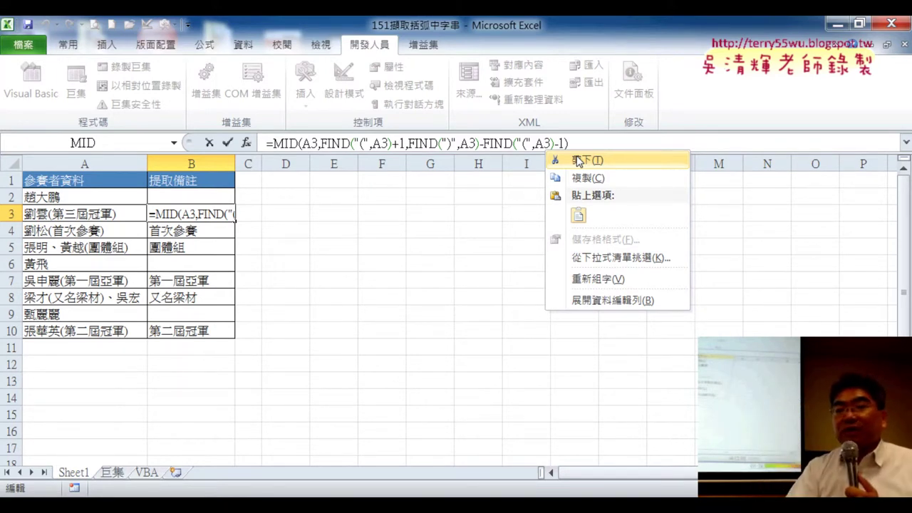
click(579, 161)
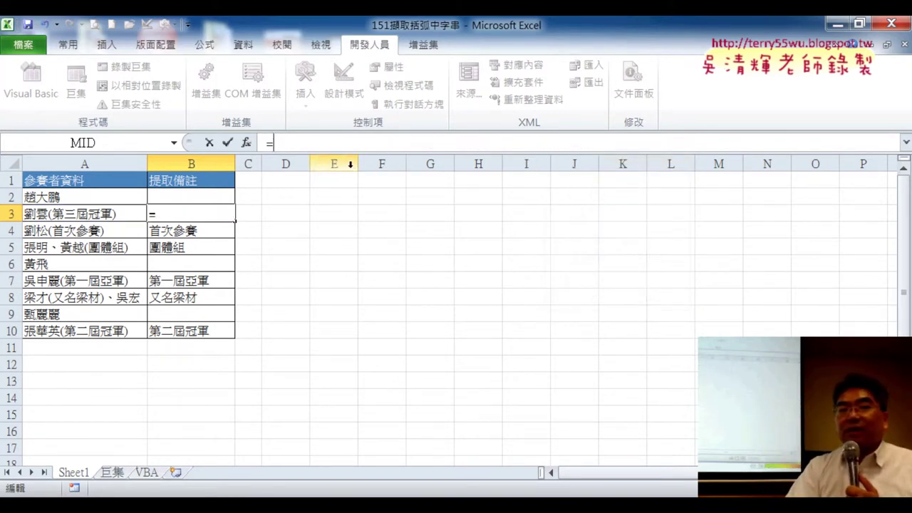
click(246, 145)
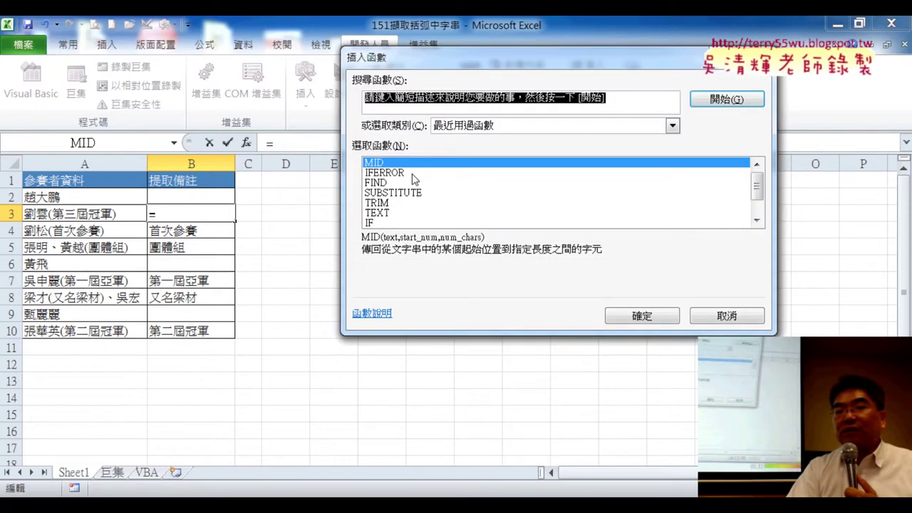
click(413, 174)
double_click(413, 174)
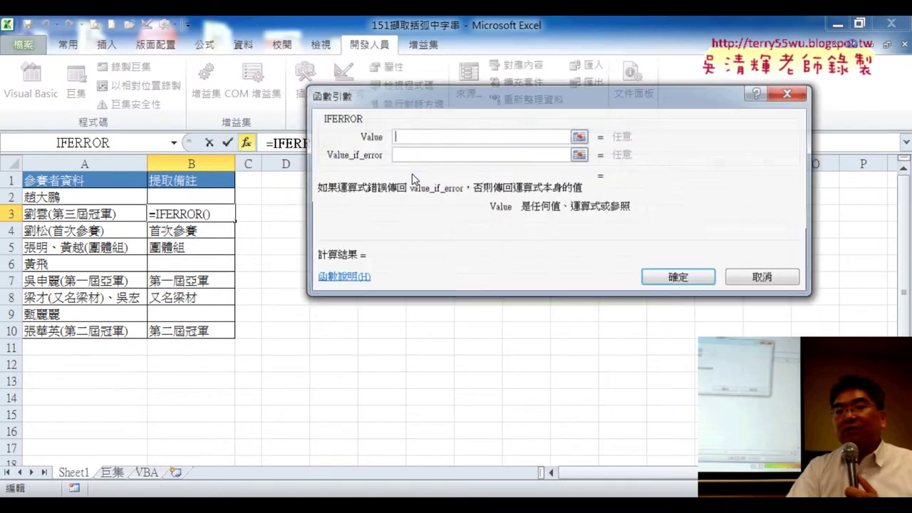
right_click(437, 136)
click(463, 181)
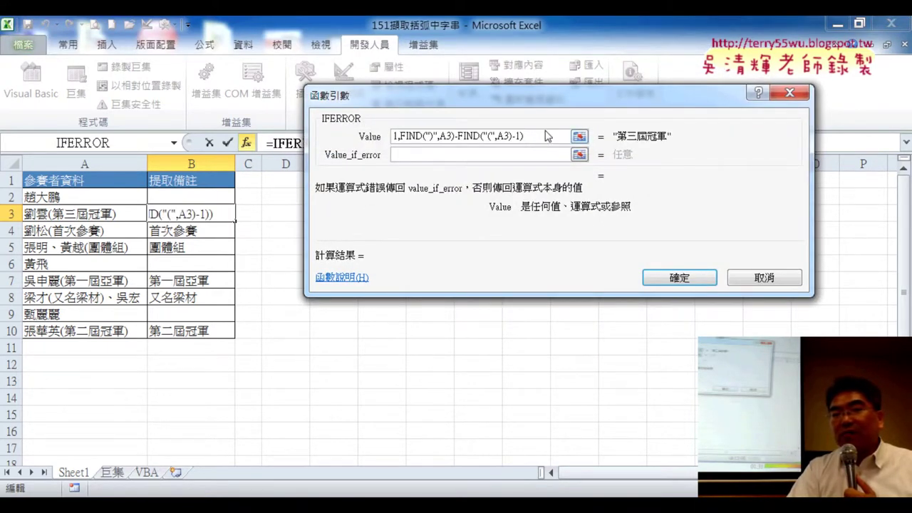
drag(549, 137, 194, 135)
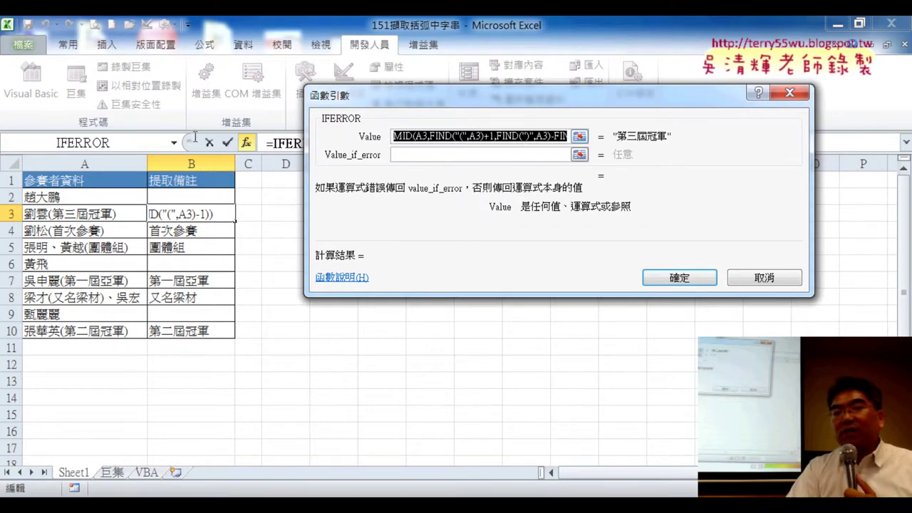
click(430, 154)
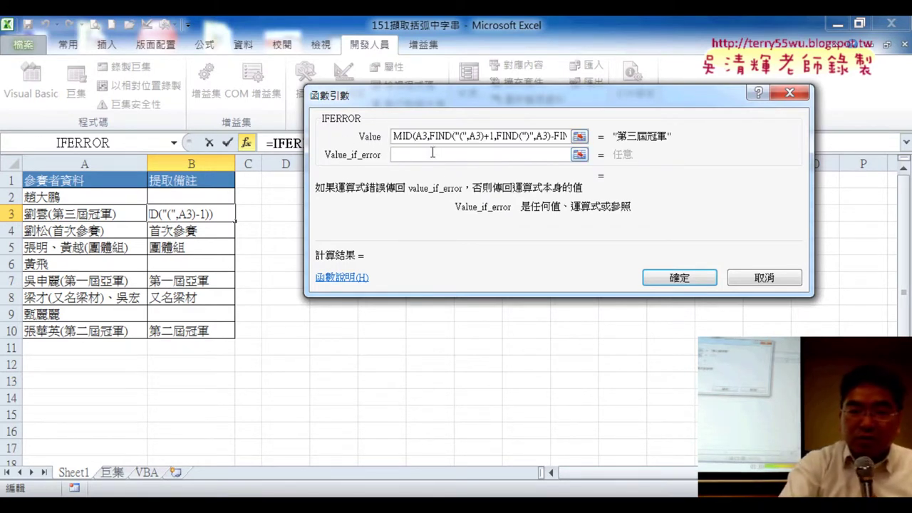
text("")
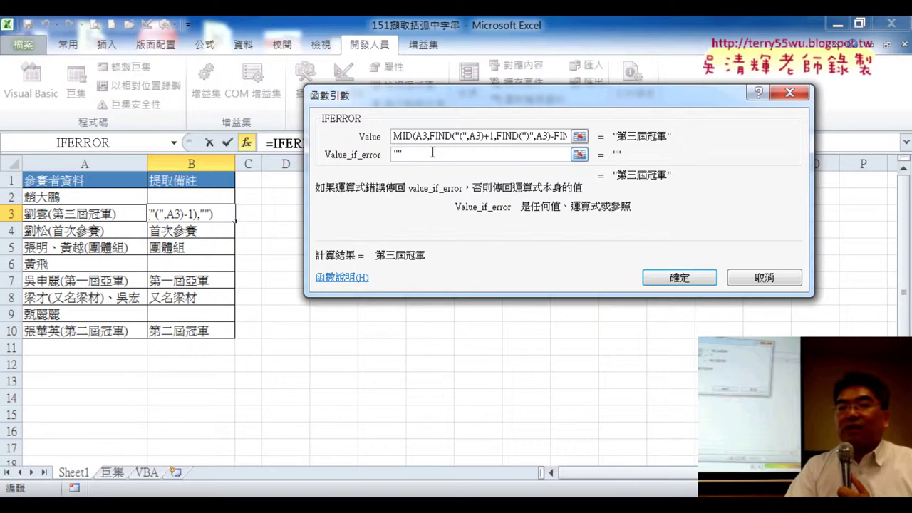
click(680, 278)
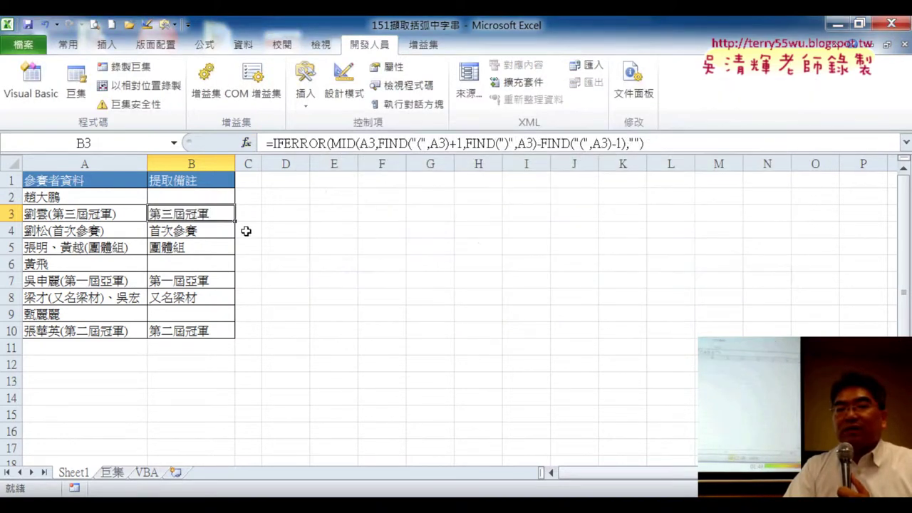
Fill B3's IFERROR formula down to B10 and up into B2.
drag(235, 220, 212, 332)
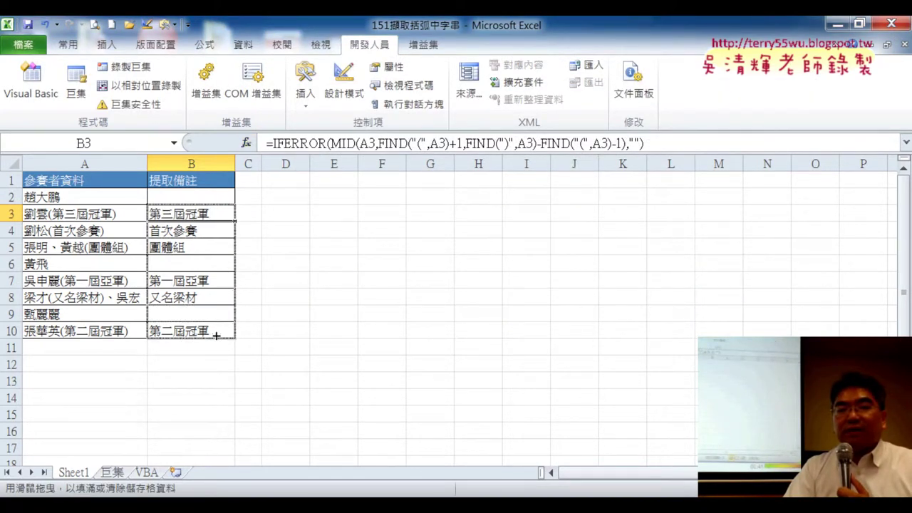
click(230, 211)
drag(234, 223, 232, 194)
click(232, 196)
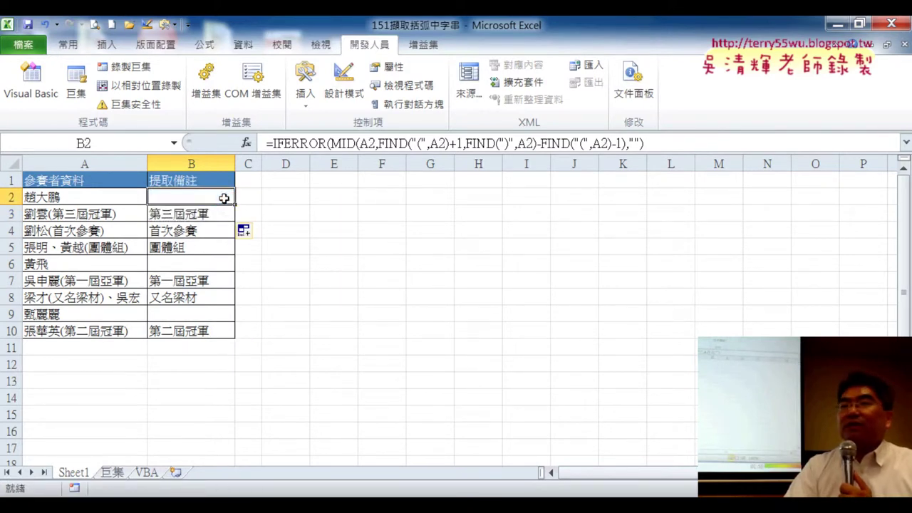
click(229, 212)
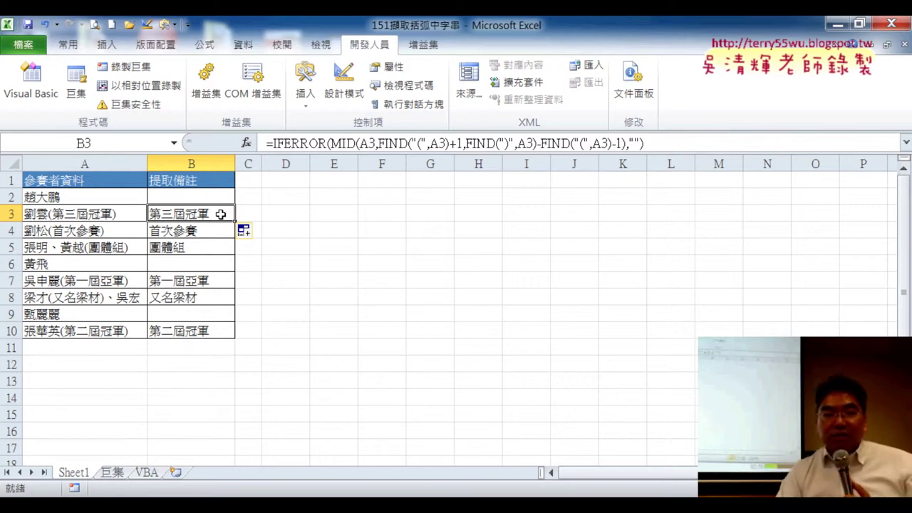
On the 巨集 sheet run the extract, clear and extract macros, then go to the VBA sheet.
click(112, 474)
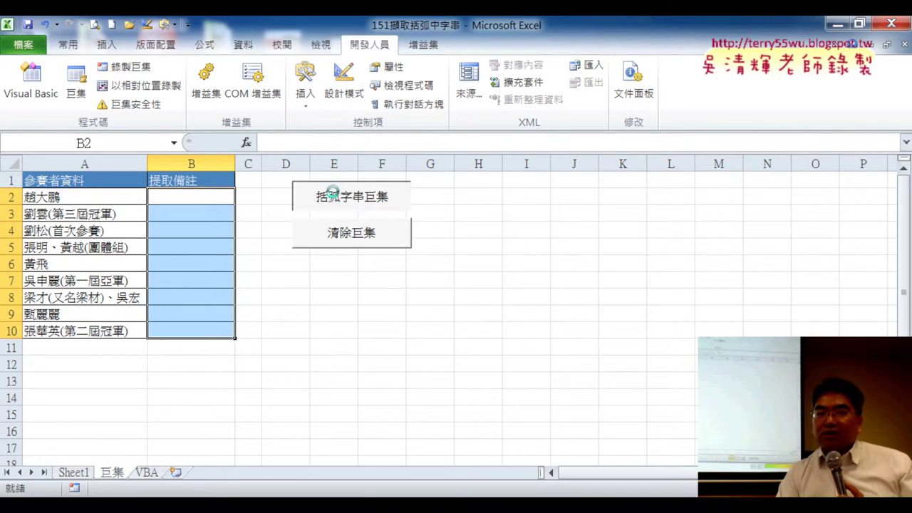
click(322, 197)
click(333, 227)
click(342, 200)
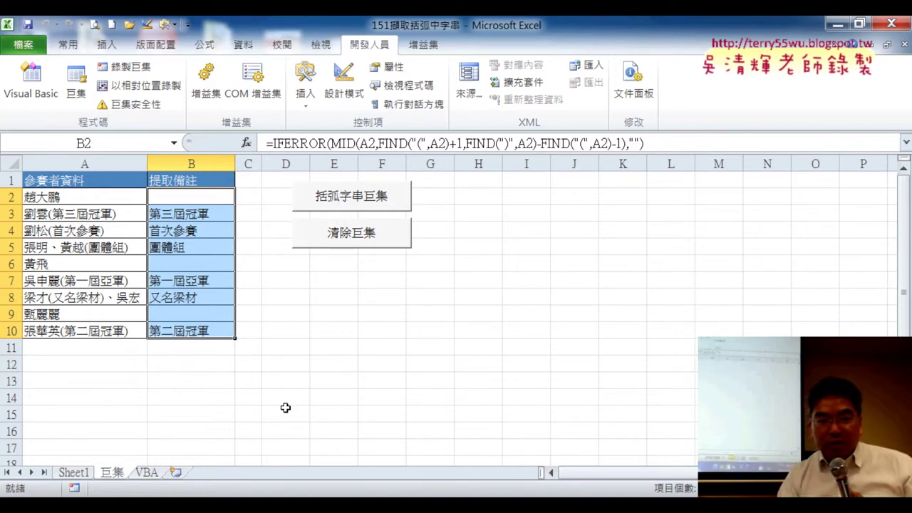
click(150, 475)
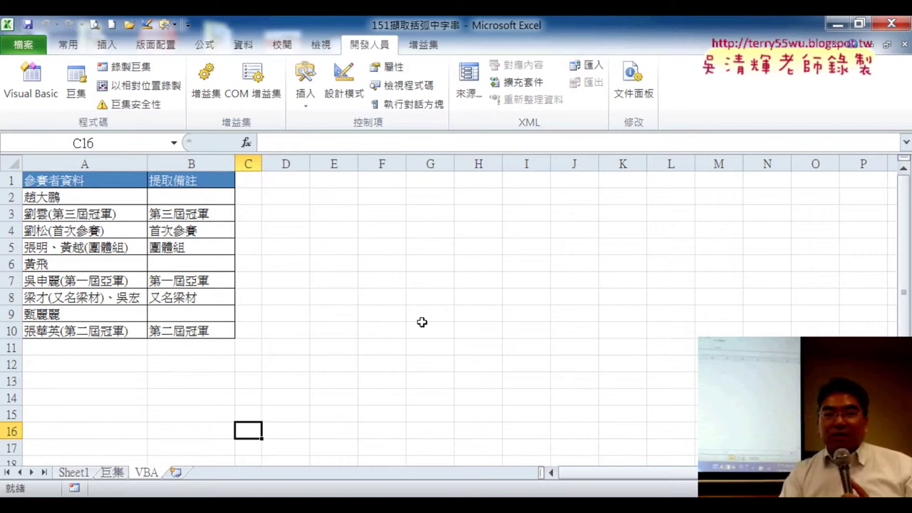
Delete the 提取備註 results in B2:B10 and launch the Visual Basic editor.
drag(183, 197, 177, 324)
key(Delete)
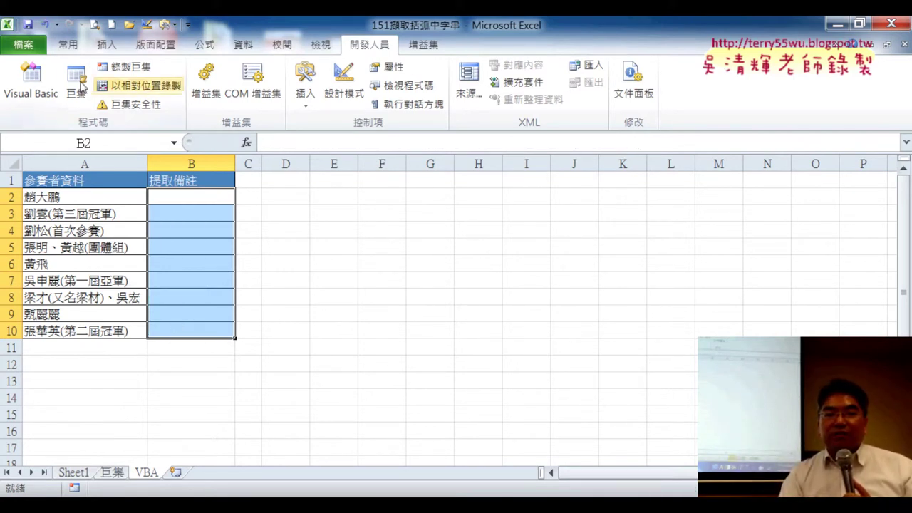
click(31, 93)
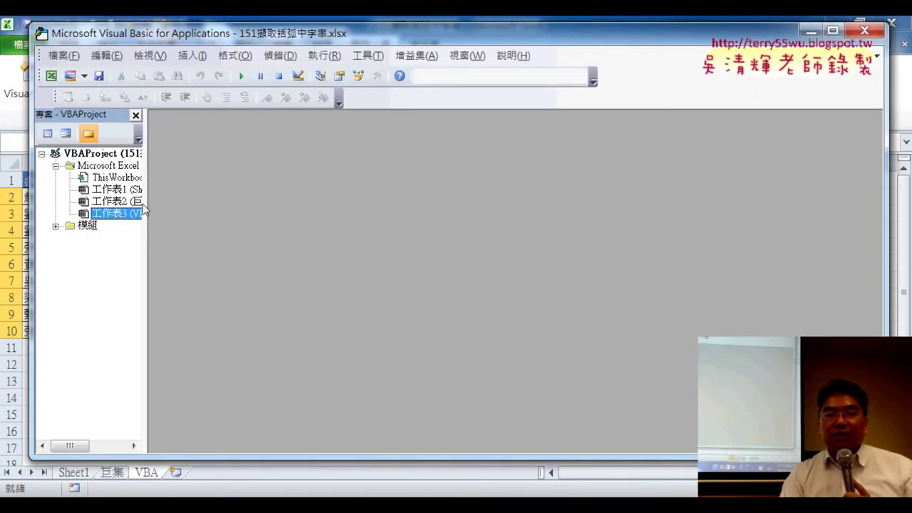
Widen the Project pane, expand 模組, and insert a new Module2.
drag(146, 209, 204, 211)
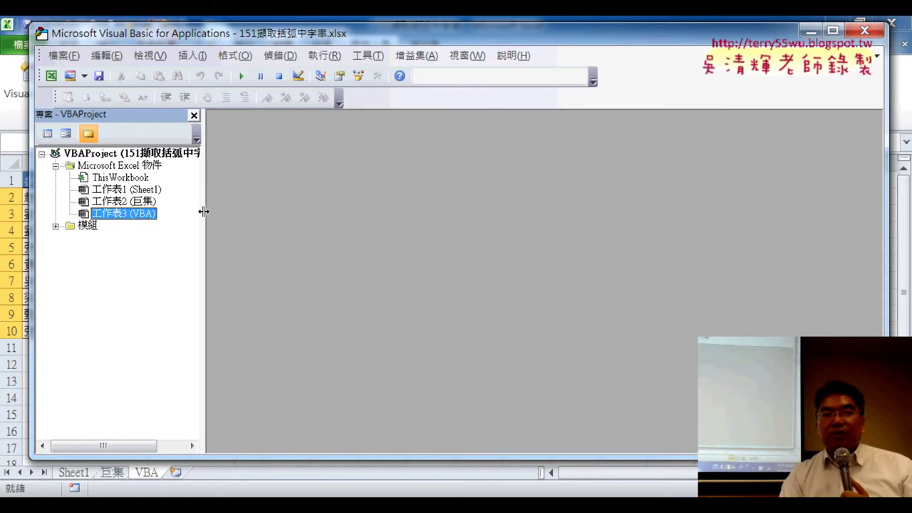
click(55, 226)
click(109, 241)
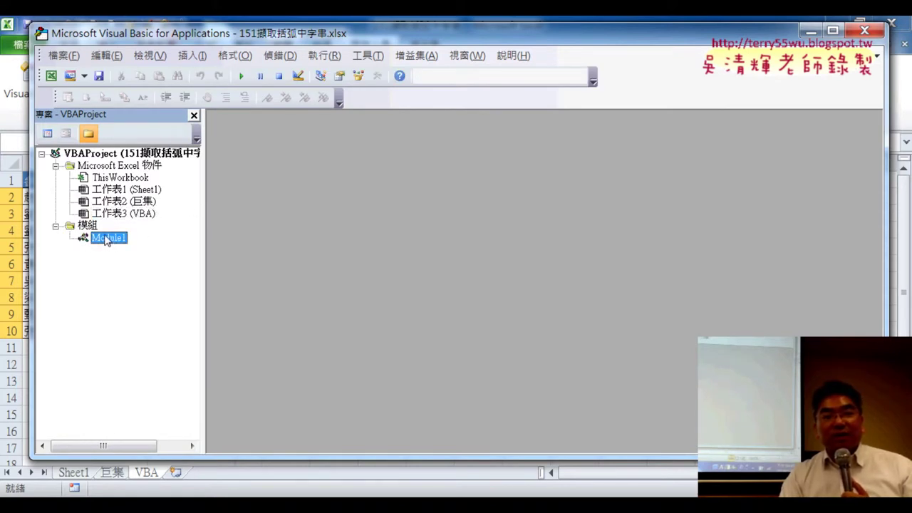
right_click(89, 228)
mouse_move(133, 294)
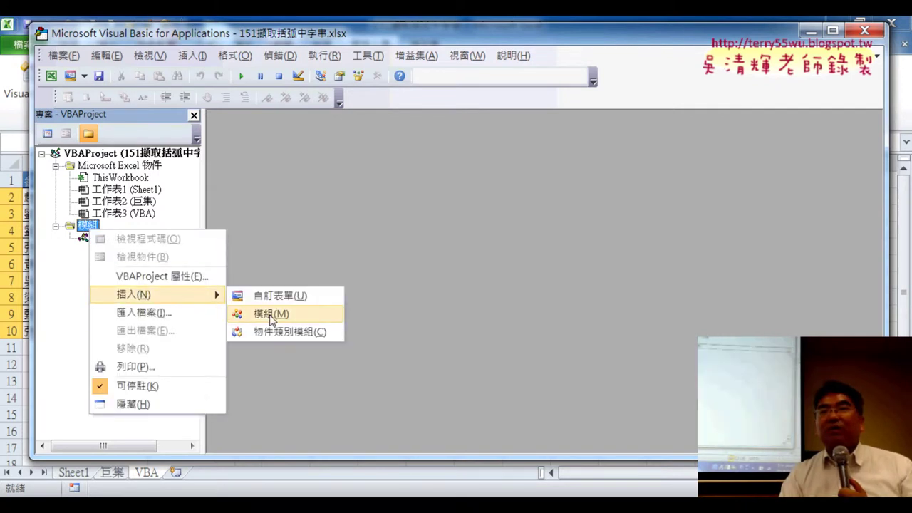
click(271, 315)
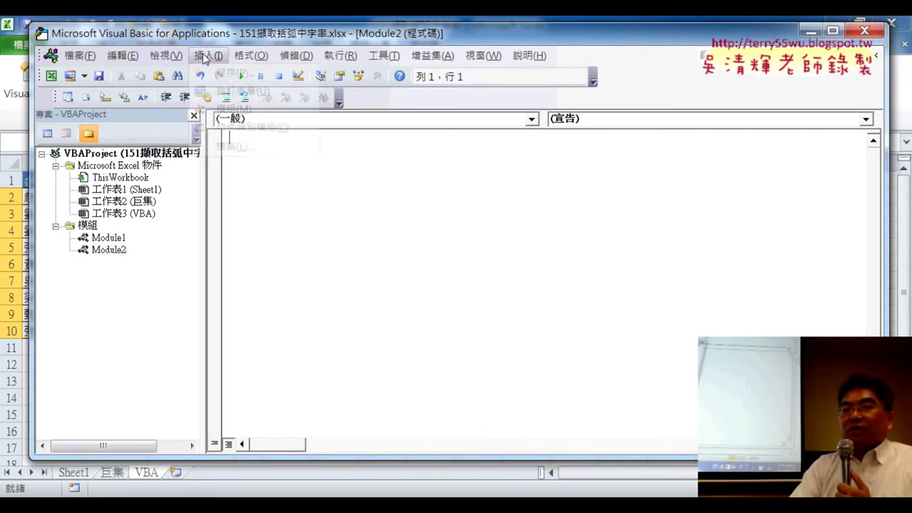
click(208, 55)
Insert a Public Sub procedure named 括弧字串 into Module2.
click(218, 72)
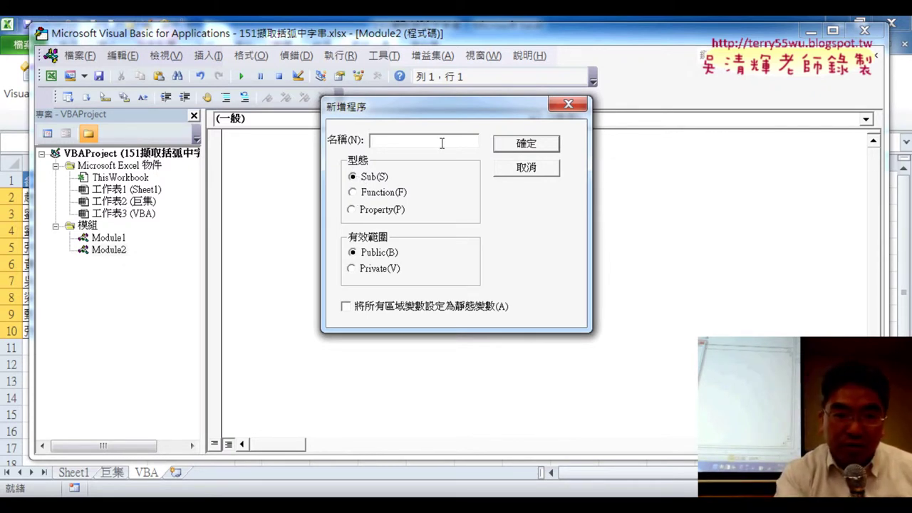
text(括弧)
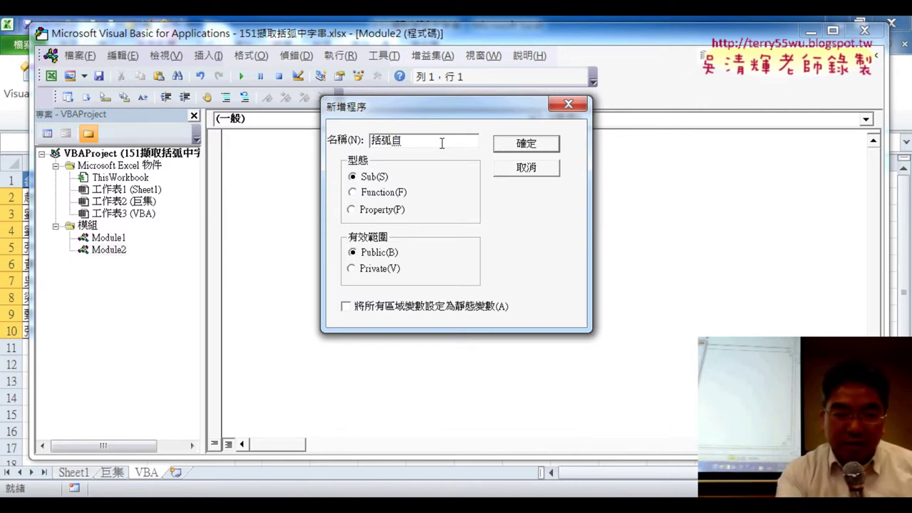
text(字串)
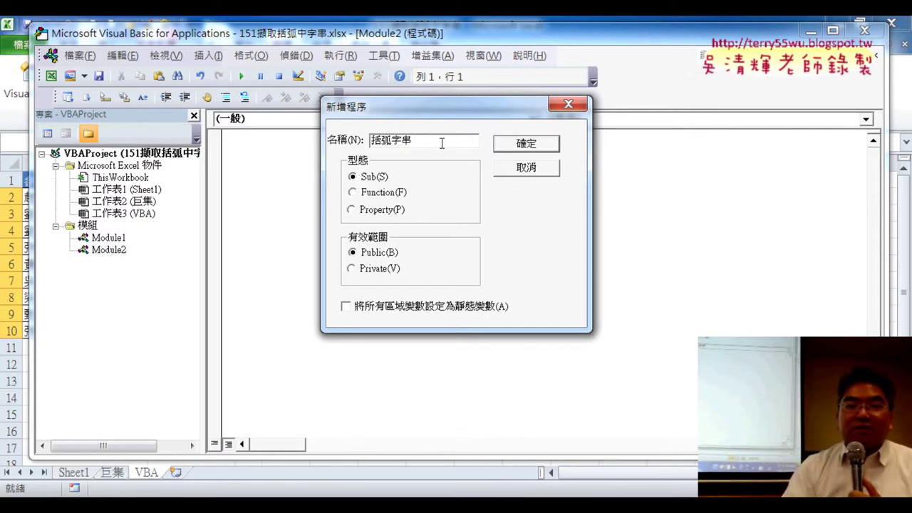
click(523, 142)
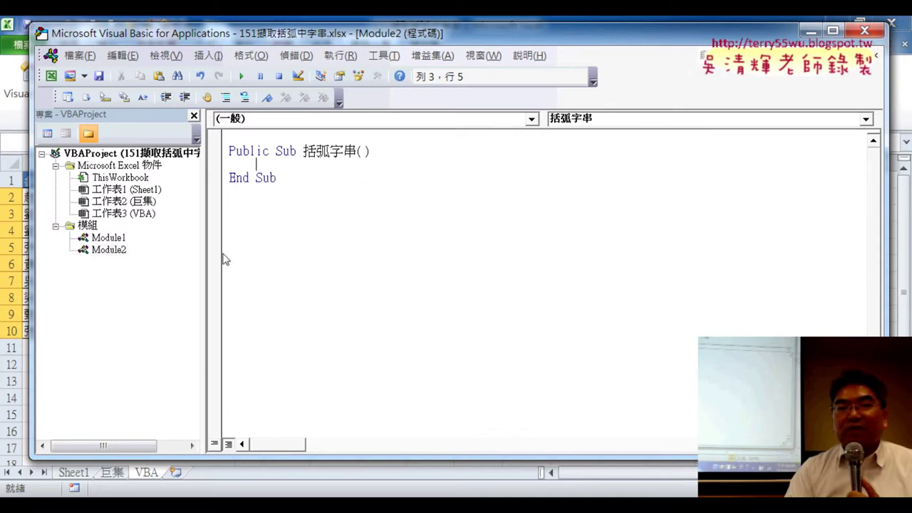
drag(205, 255, 157, 254)
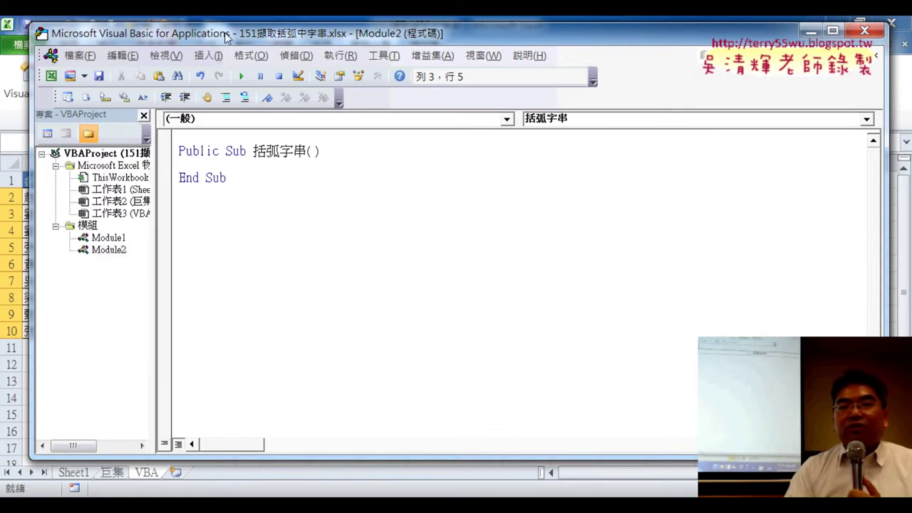
Write a For i = 2 To 10 … Next loop inside 括弧字串.
drag(227, 36, 422, 48)
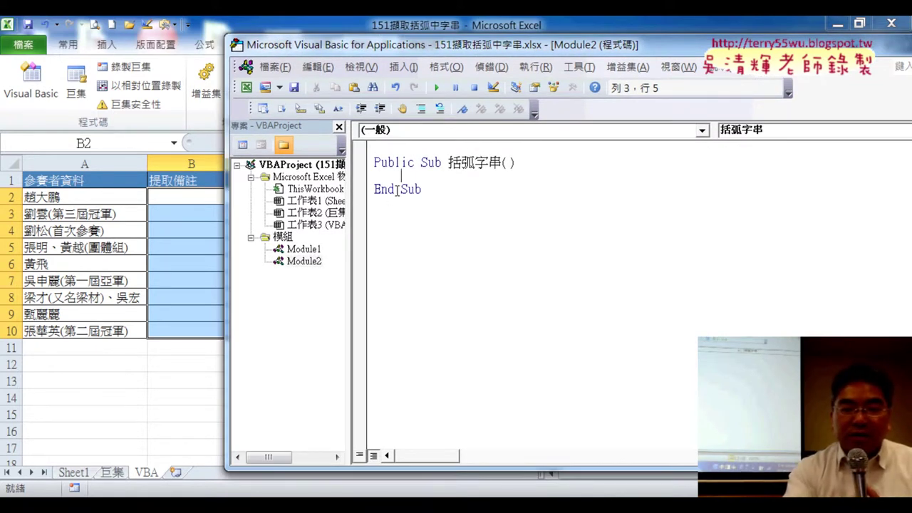
text(f)
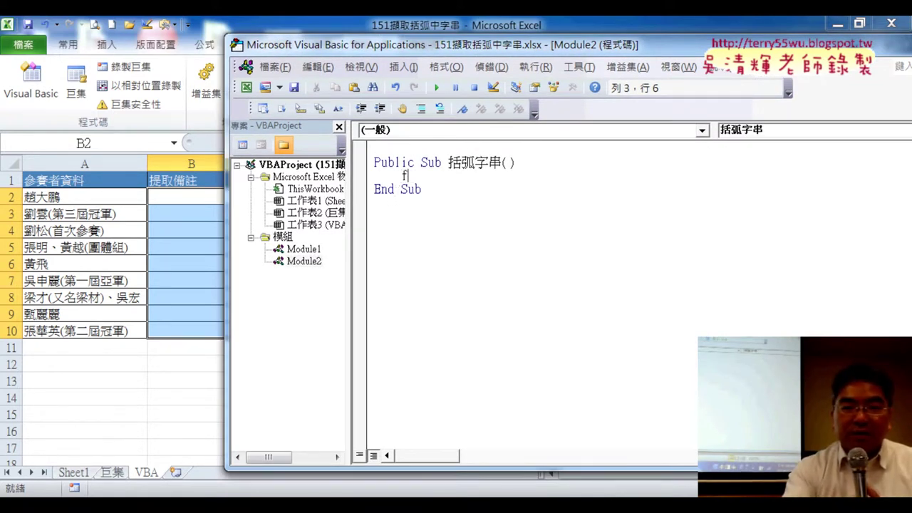
text(ir)
key(BackSpace)
key(BackSpace)
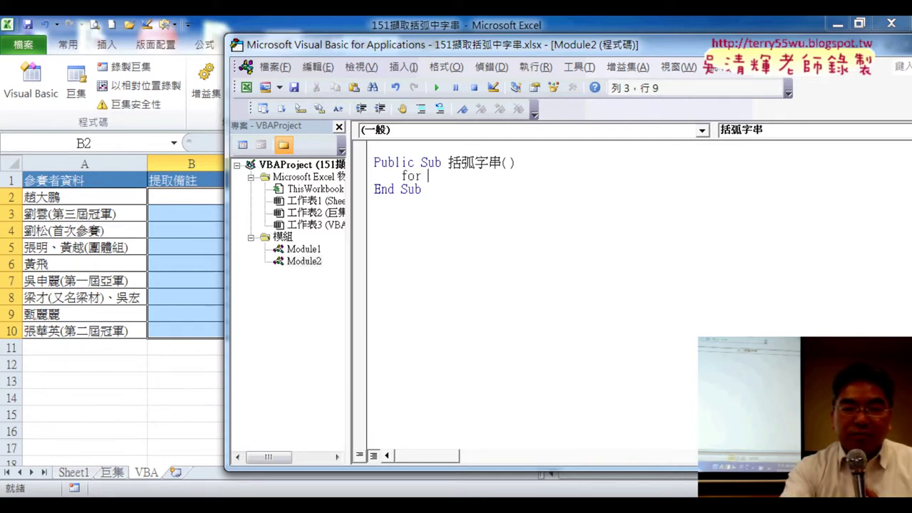
text(i=2 )
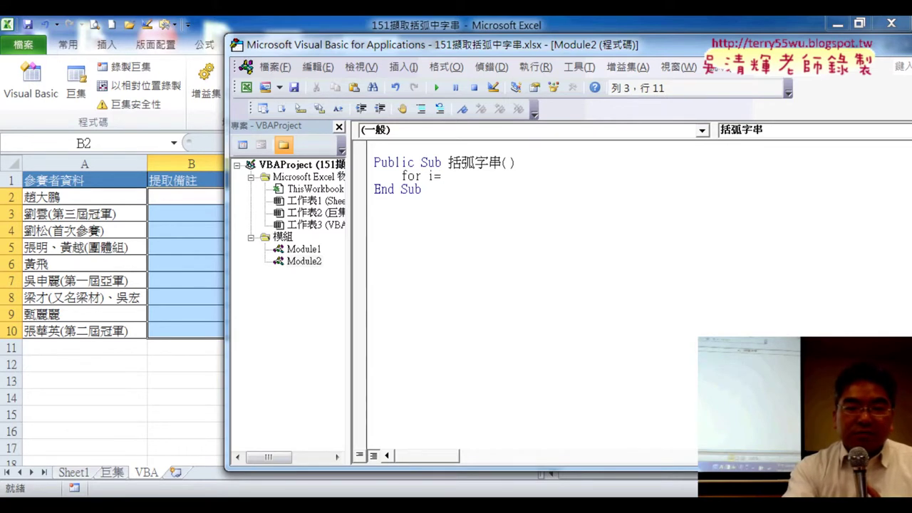
text(to 10)
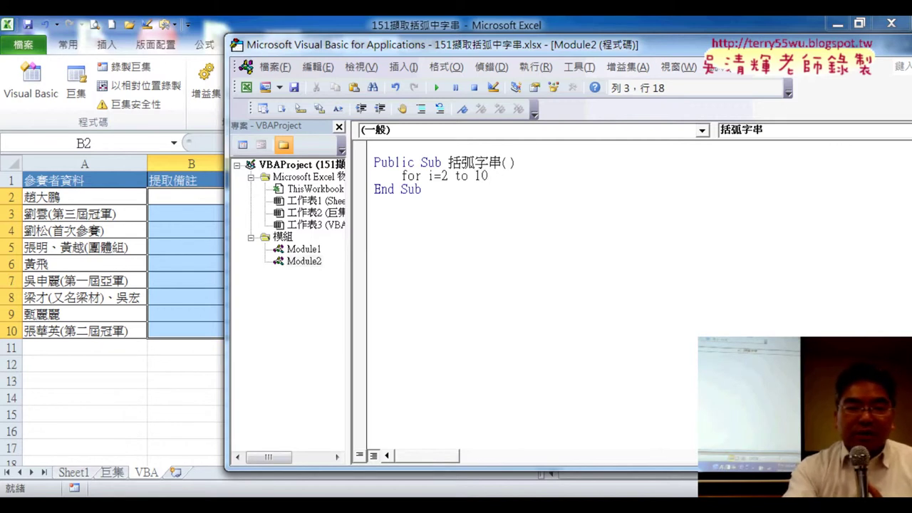
key(Return)
key(Return)
text(next)
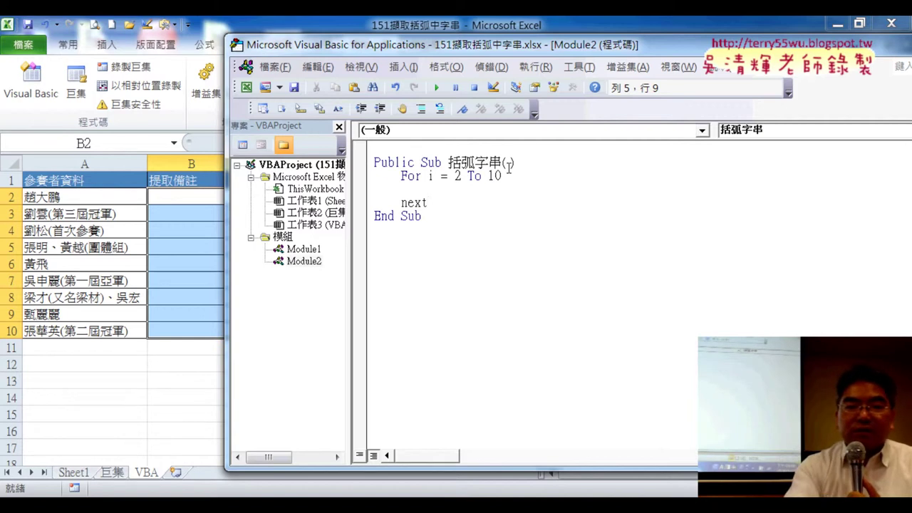
Replace the loop limit 10 with Range("A2").End(xlDown).Row and indent the empty loop line.
drag(507, 176, 490, 178)
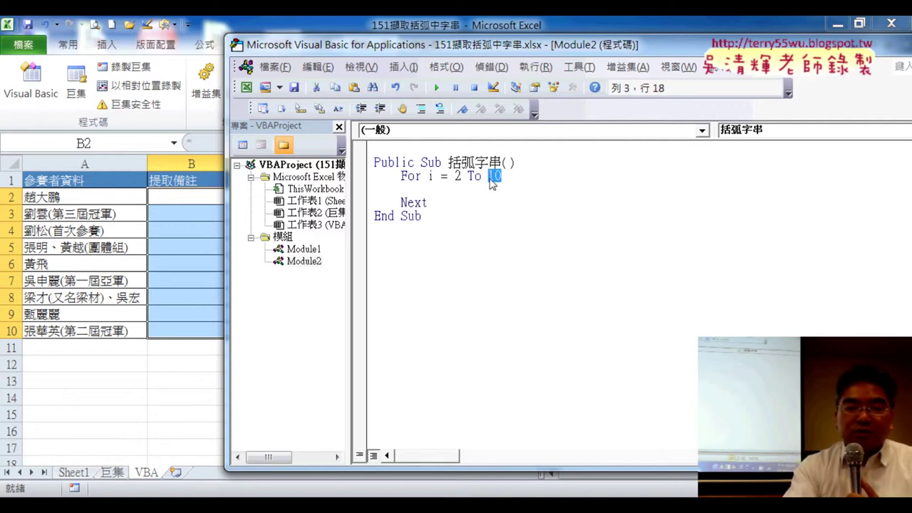
text(ra)
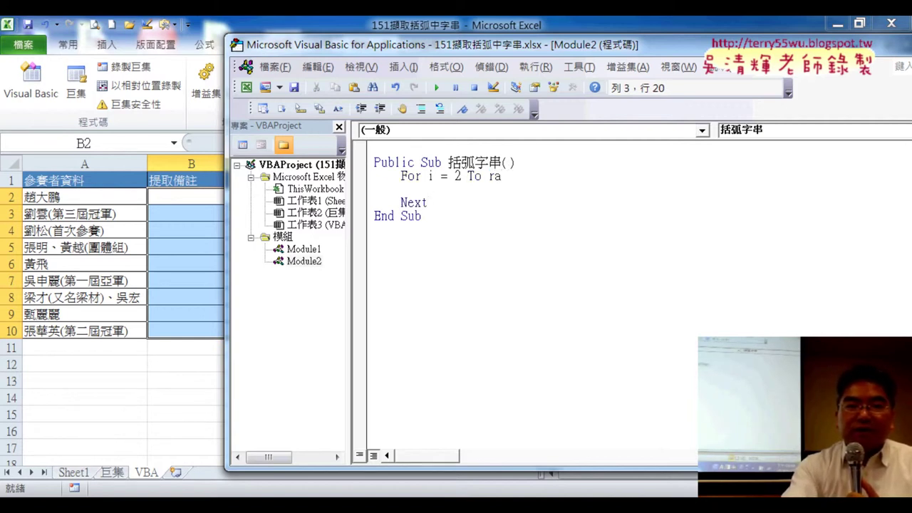
text(nge("A)
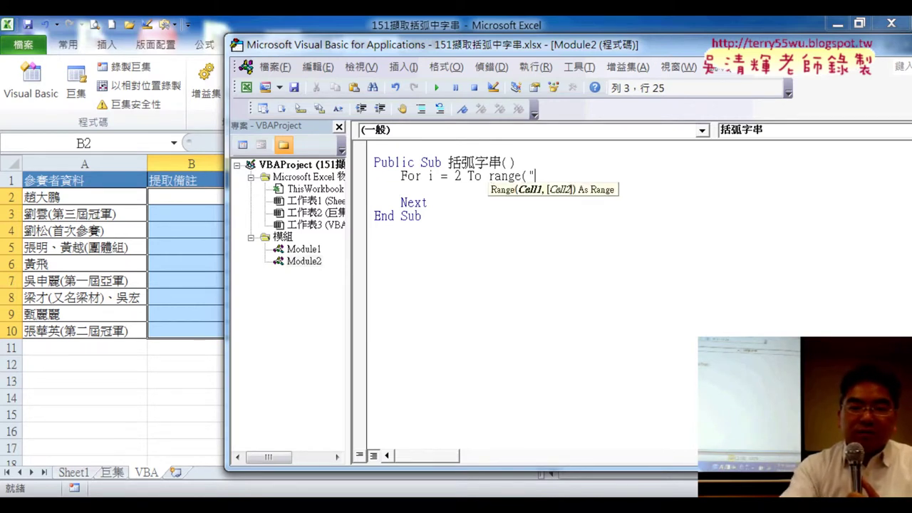
text(2").)
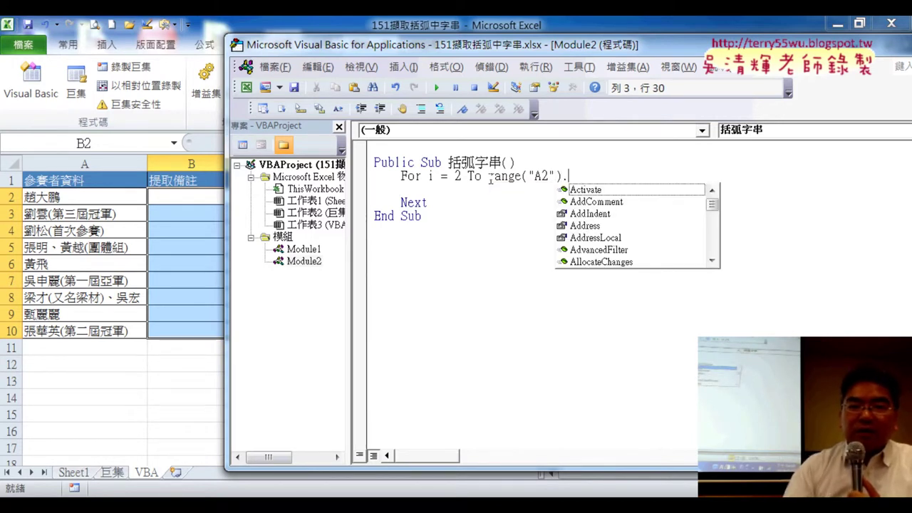
text(e)
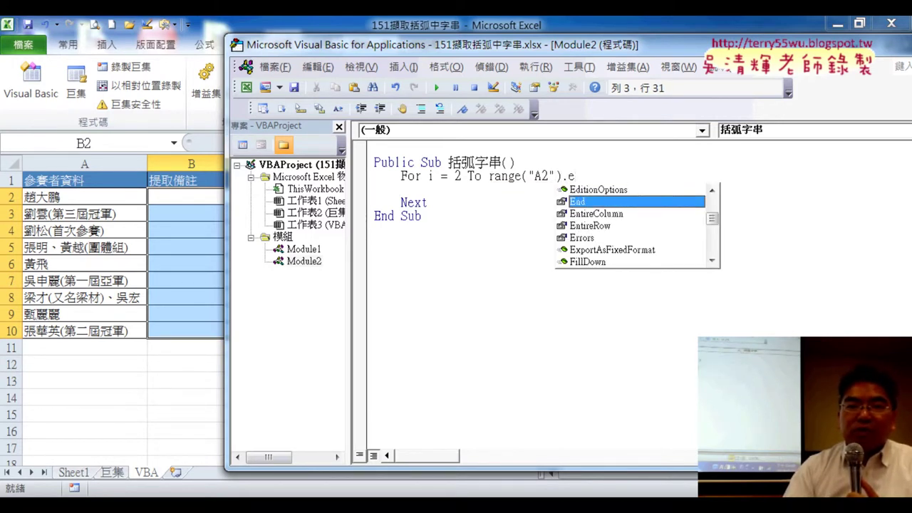
double_click(586, 202)
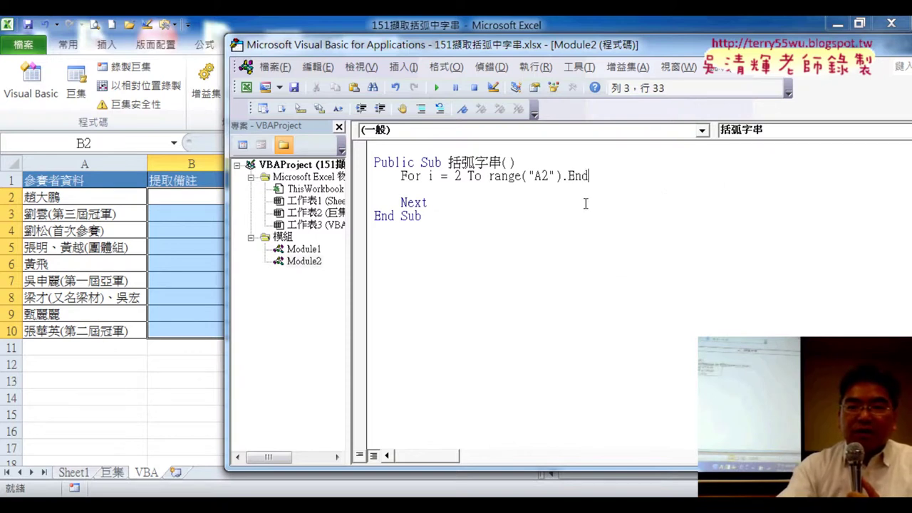
text(()
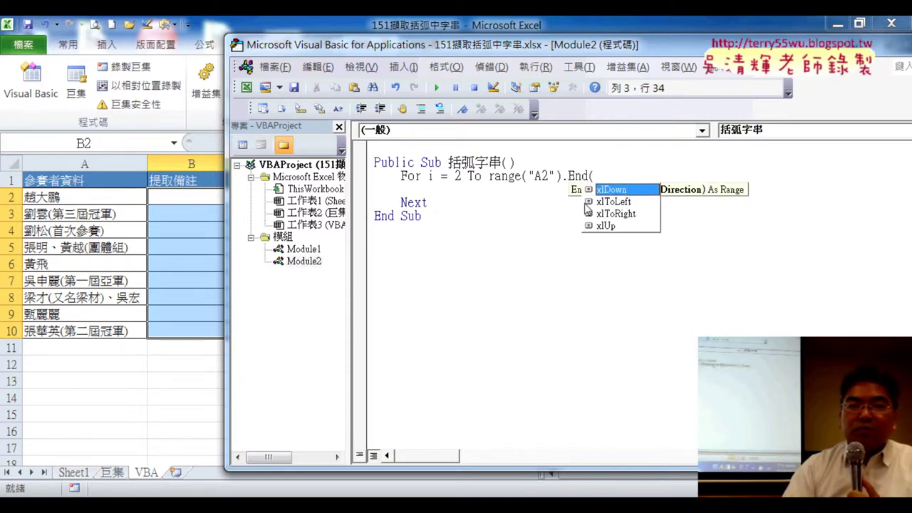
double_click(629, 191)
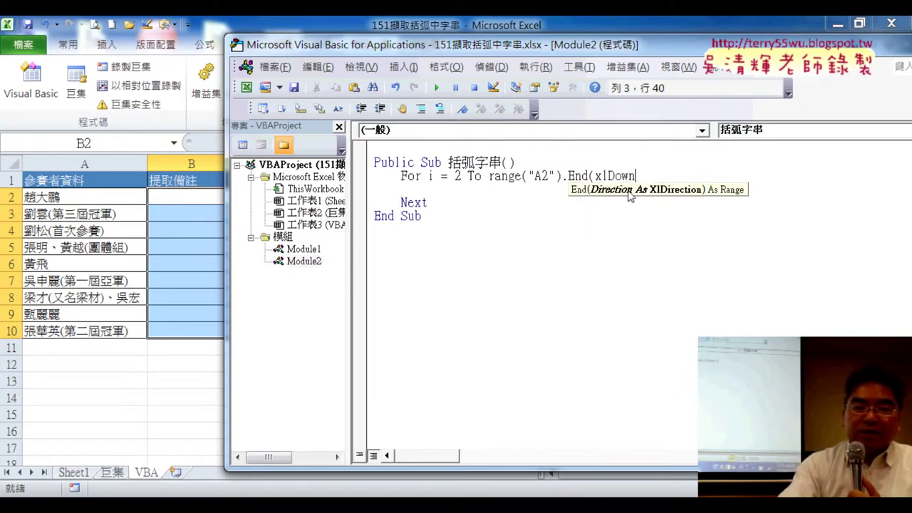
text())
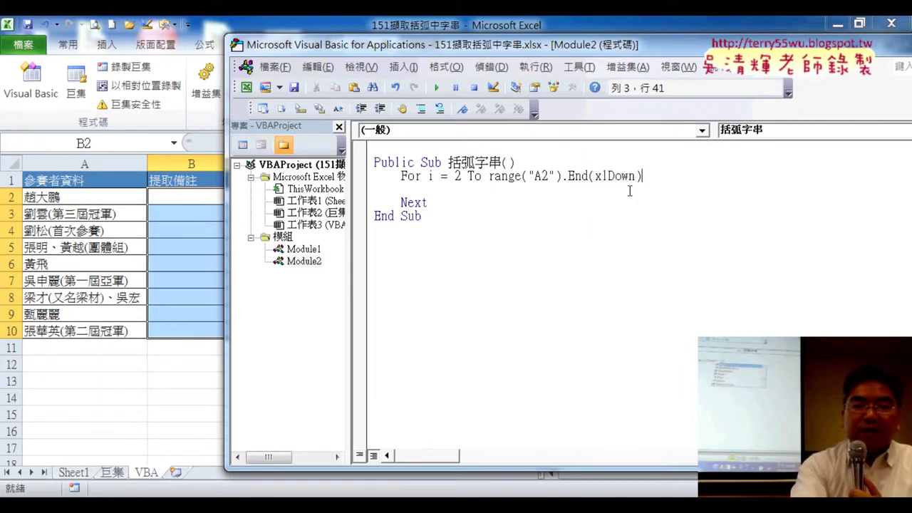
text(.row)
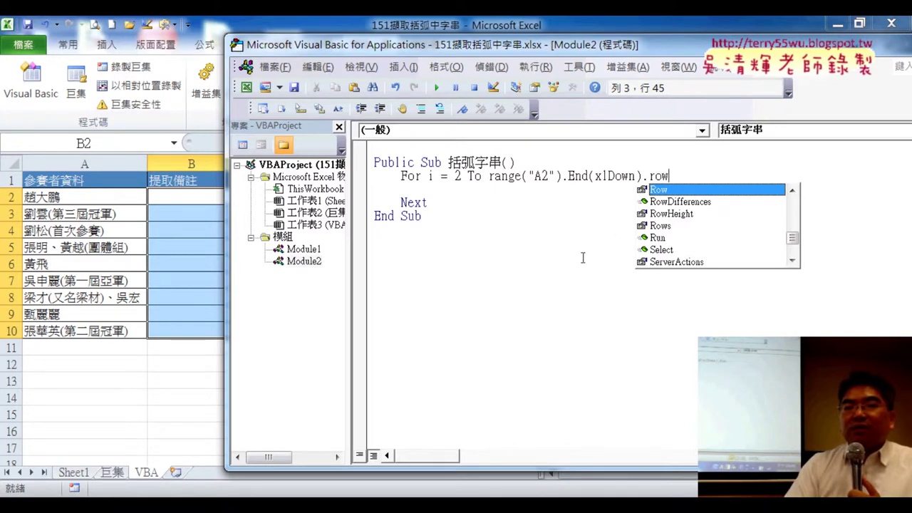
click(583, 258)
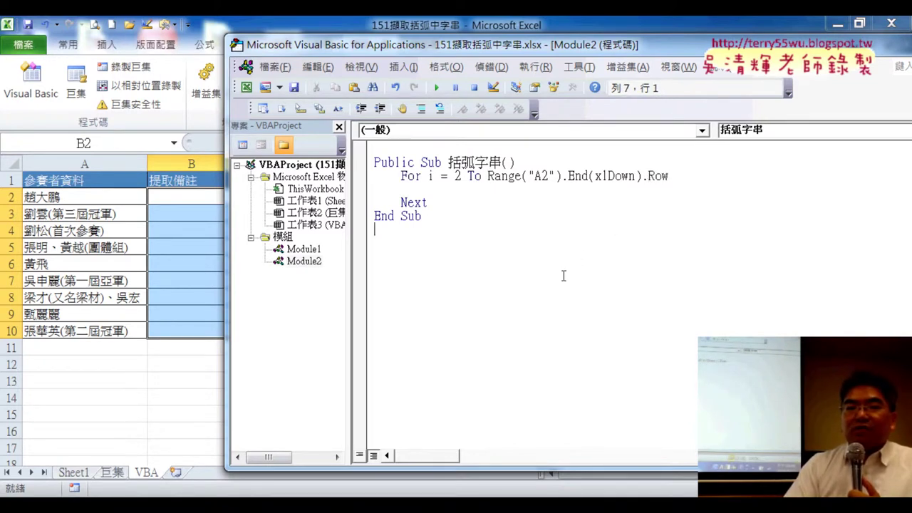
click(512, 189)
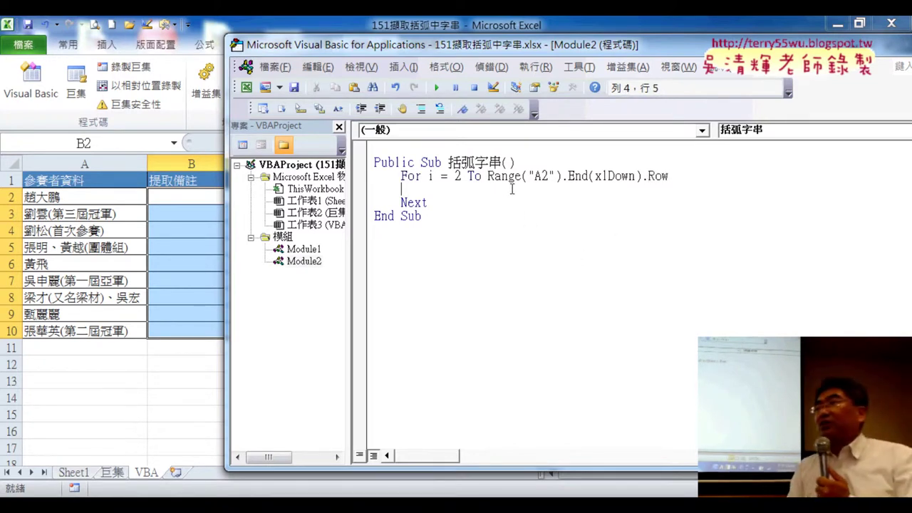
key(Tab)
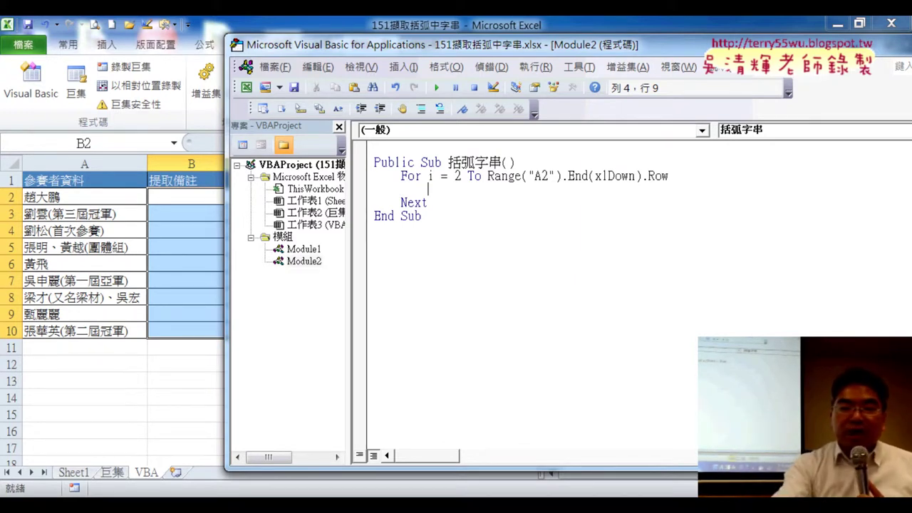
Begin the loop line a= , discarding an InStr attempt and typing vba. instead.
text(a)
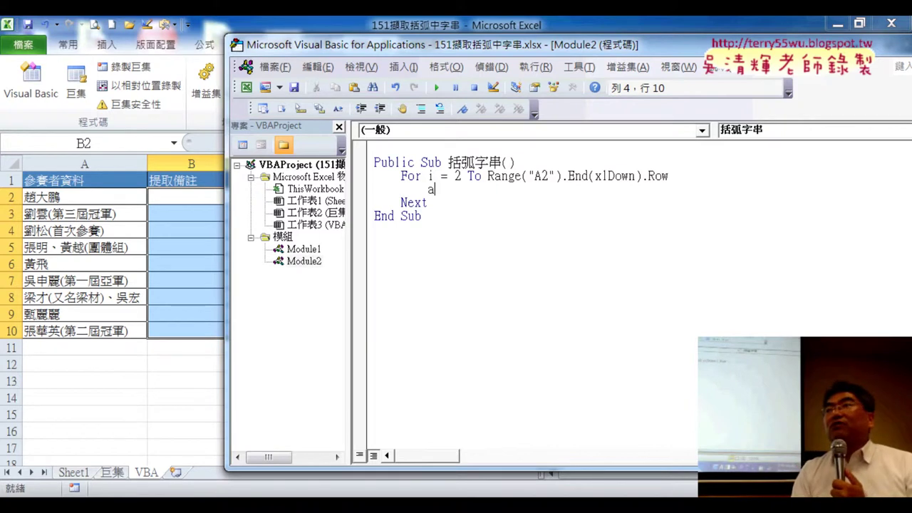
text(=)
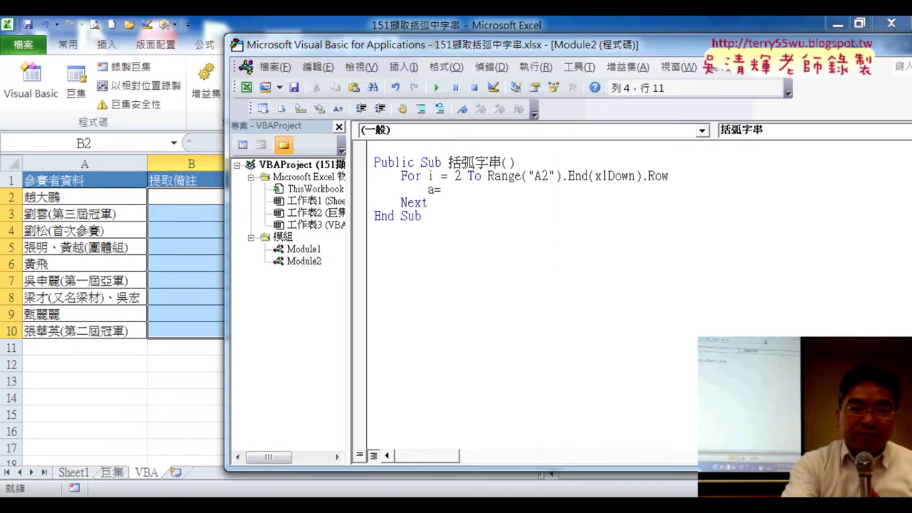
text(instr)
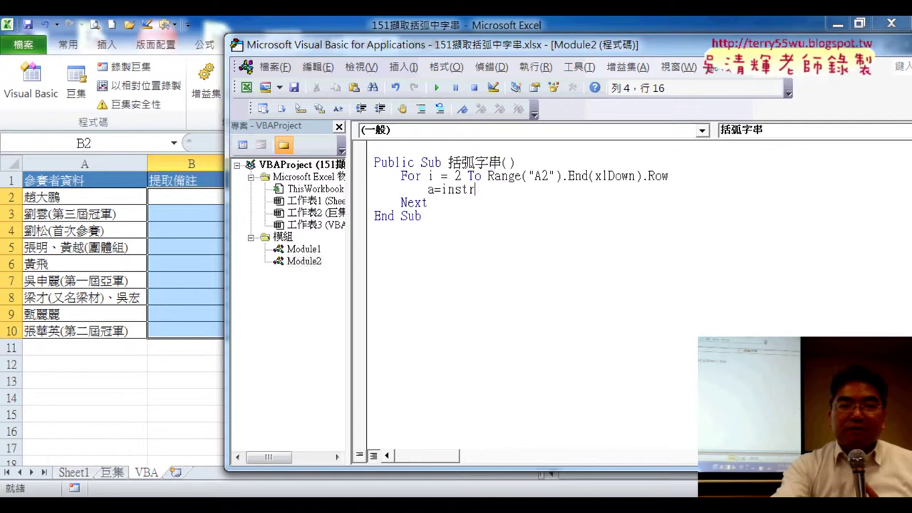
key(BackSpace)
key(BackSpace)
key(BackSpace)
key(BackSpace)
key(BackSpace)
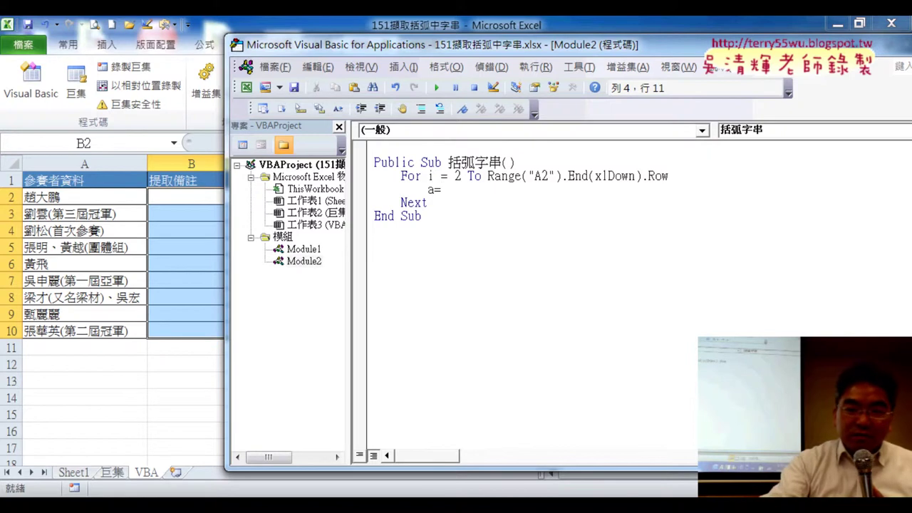
text(vb)
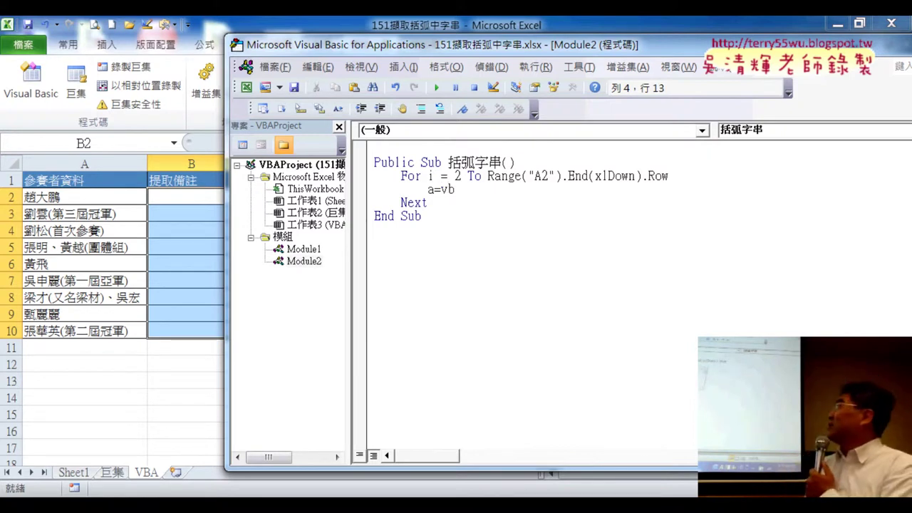
text(a.)
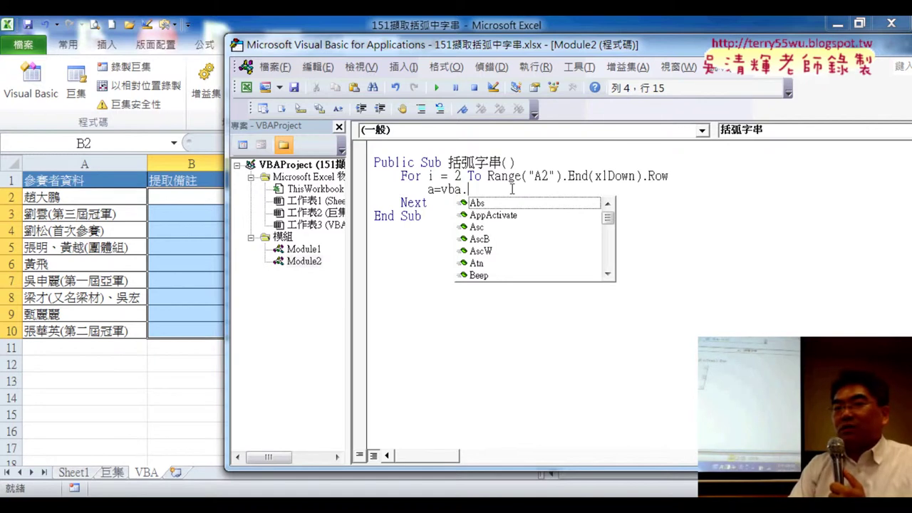
Extend the loop line to a = vba.InStr and bring up the InStr help page.
drag(608, 217, 604, 271)
drag(607, 261, 611, 209)
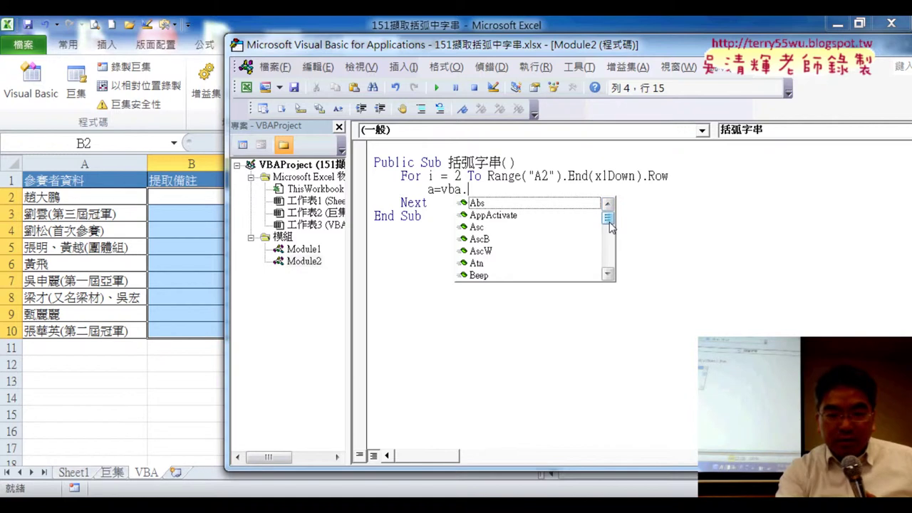
text(i)
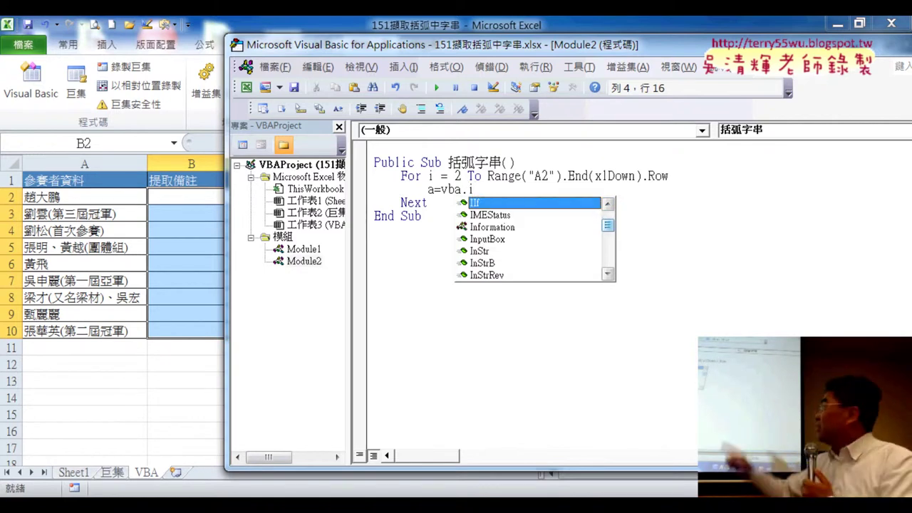
text(ns)
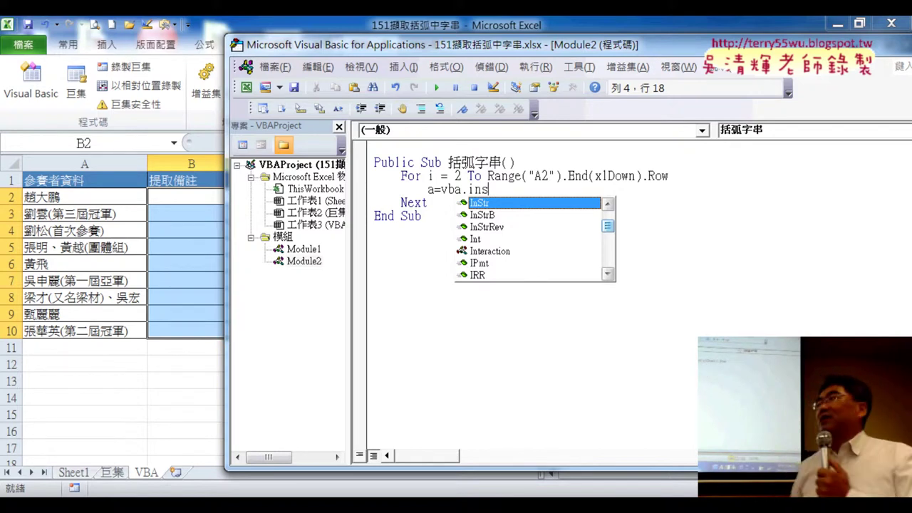
double_click(484, 203)
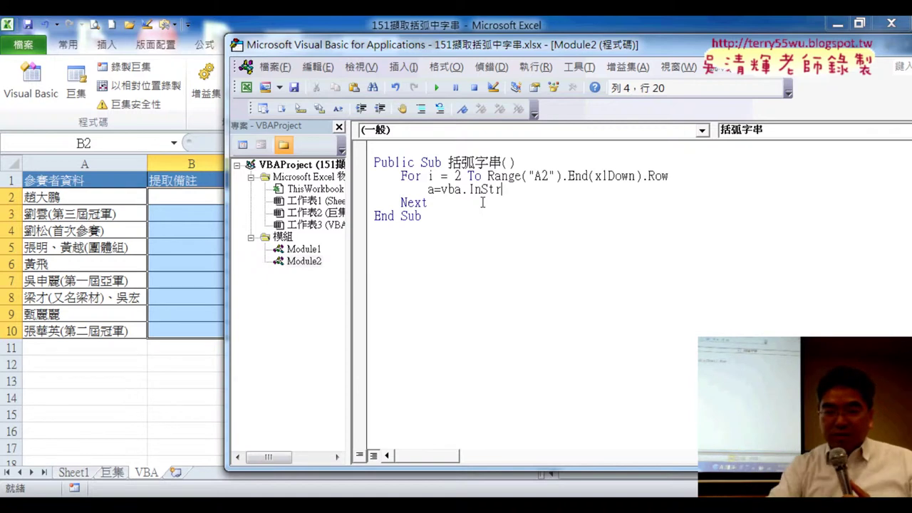
key(Left)
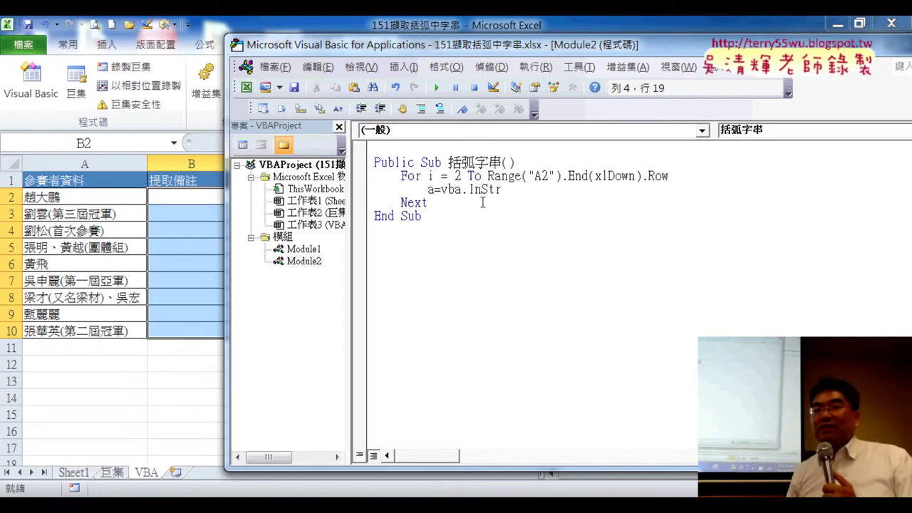
key(F1)
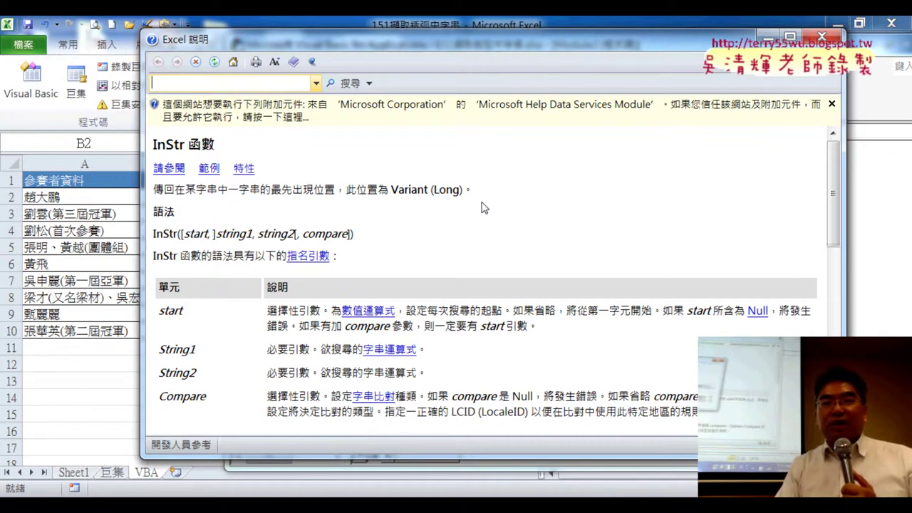
Allow the help page's add-on to run so the InStr reference displays.
click(497, 125)
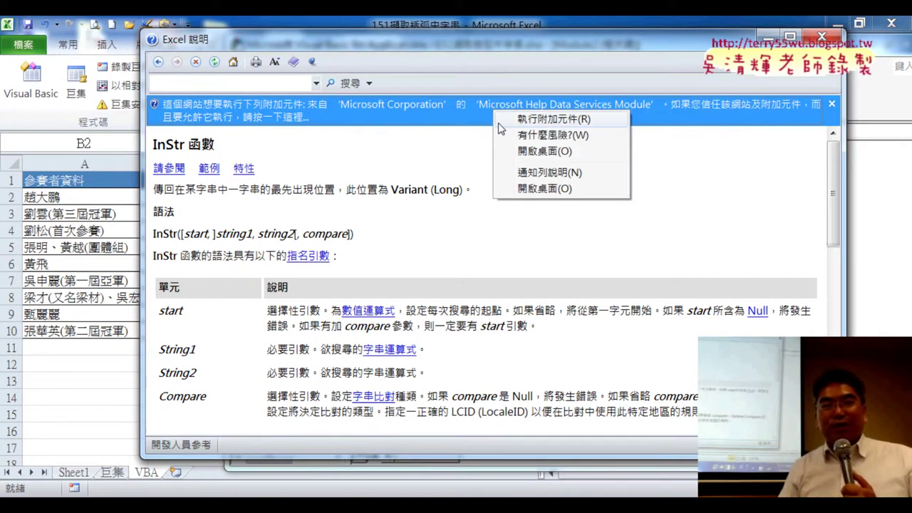
click(517, 119)
click(526, 269)
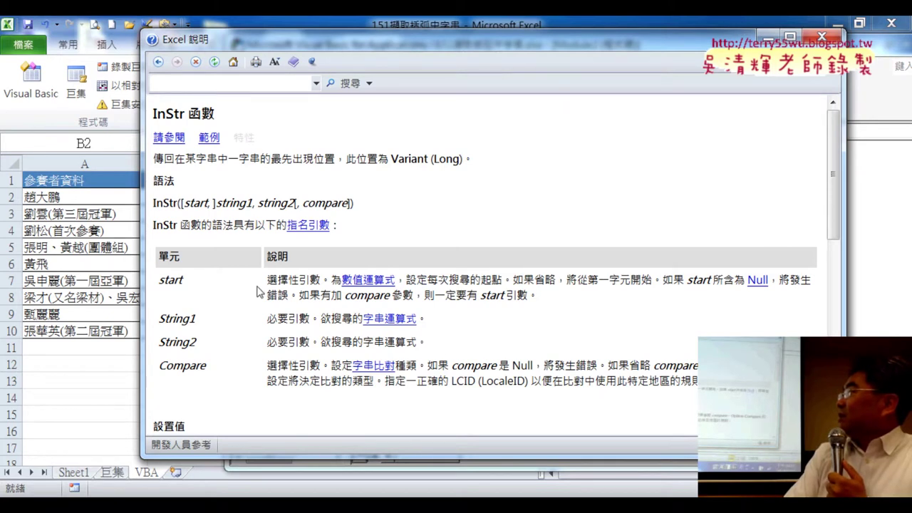
Highlight the String1 and String2 arguments in the InStr reference, then close help.
drag(183, 282, 160, 284)
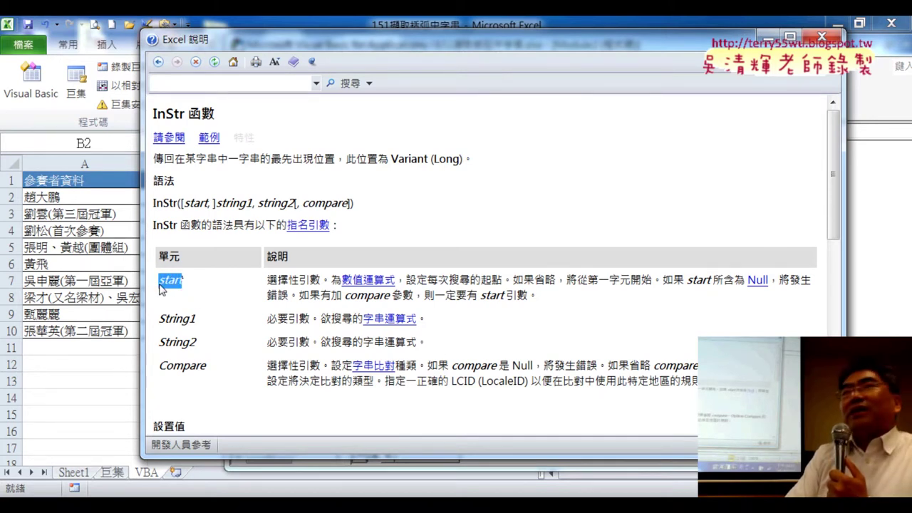
drag(271, 319, 322, 325)
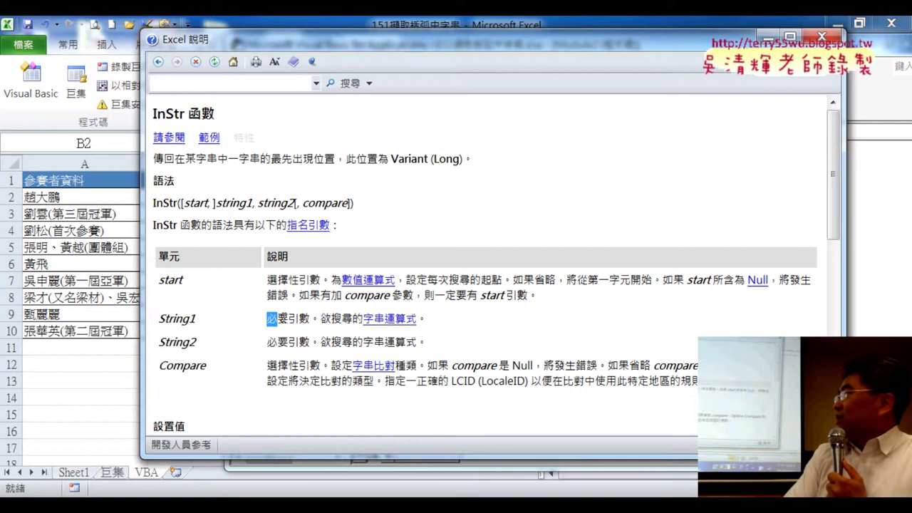
drag(322, 324, 365, 345)
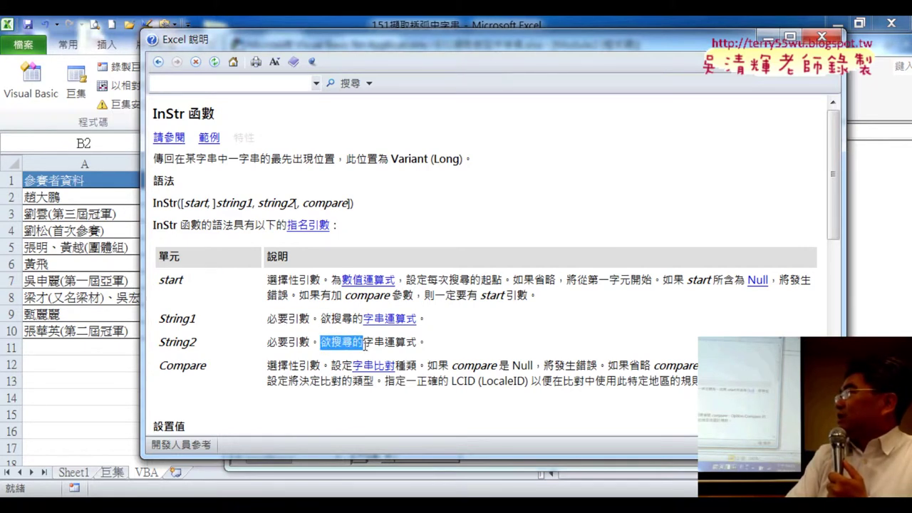
drag(197, 319, 159, 320)
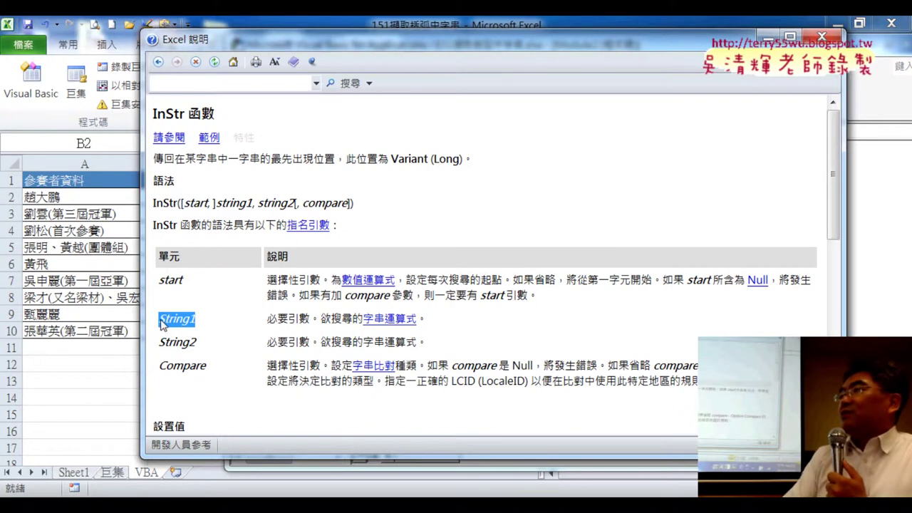
drag(197, 343, 154, 345)
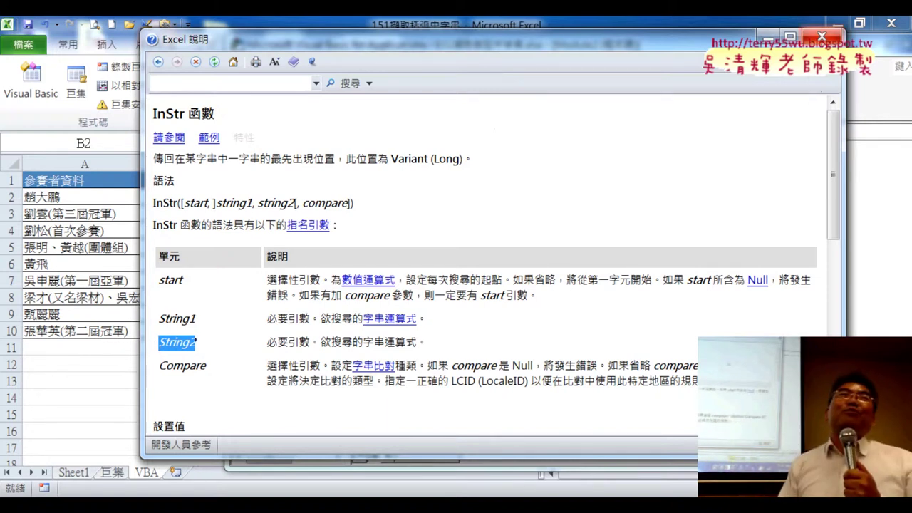
click(675, 185)
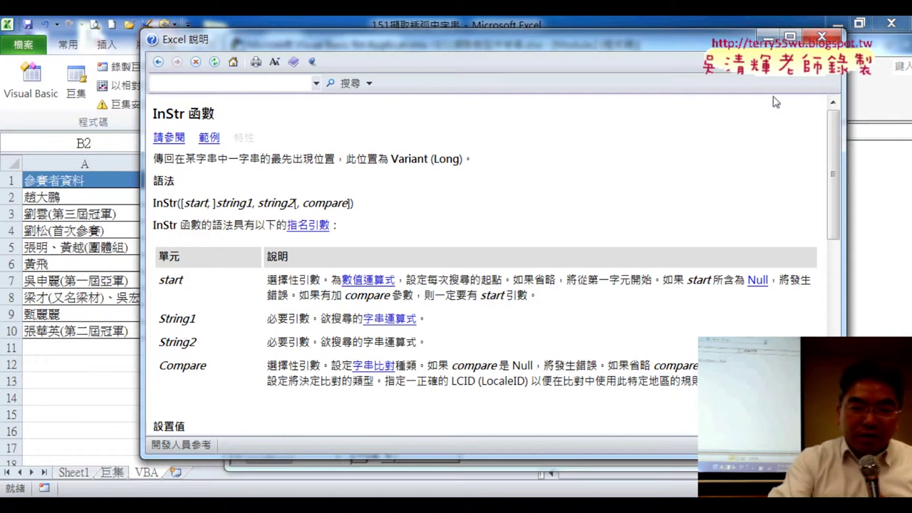
click(823, 37)
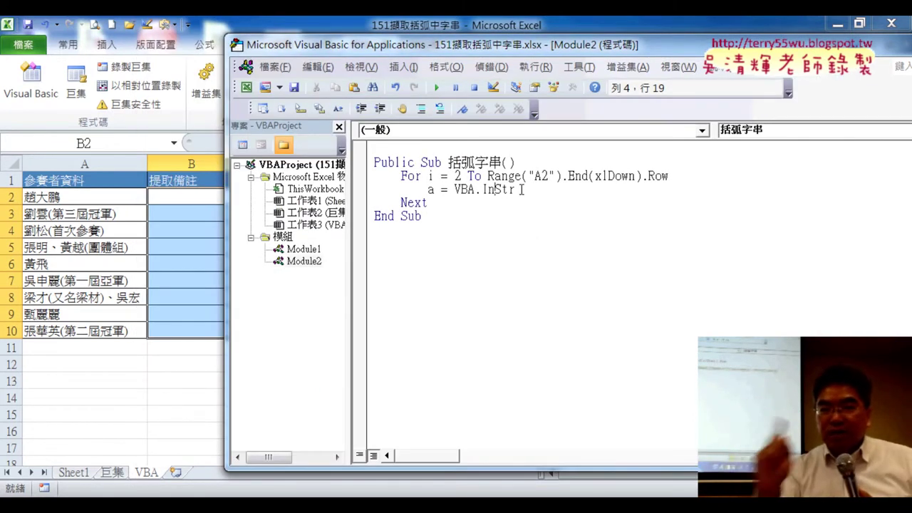
Complete the line as a = VBA.InStr(Cells(i, "A"), "(").
click(538, 177)
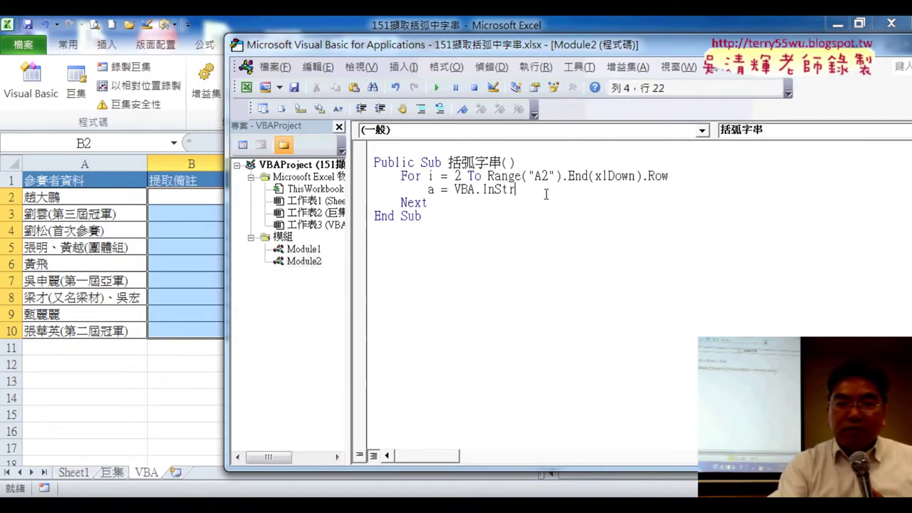
text(()
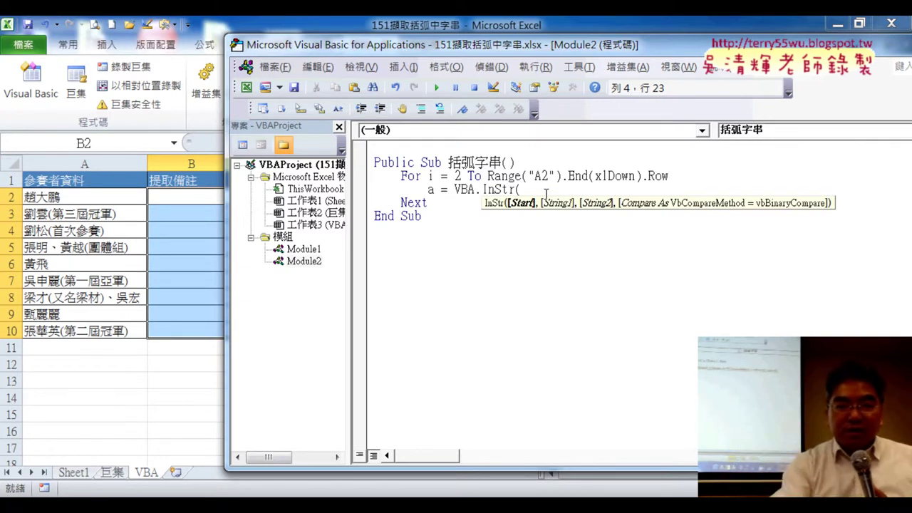
text(")
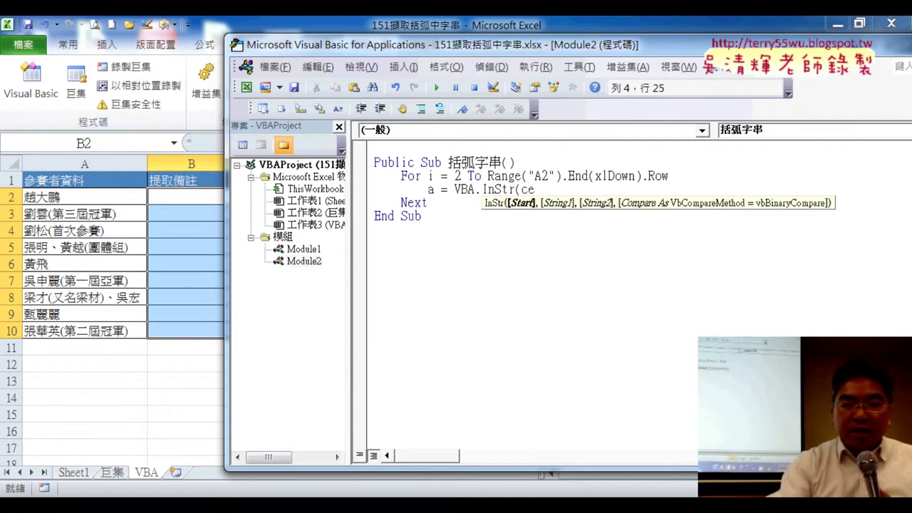
text((i)
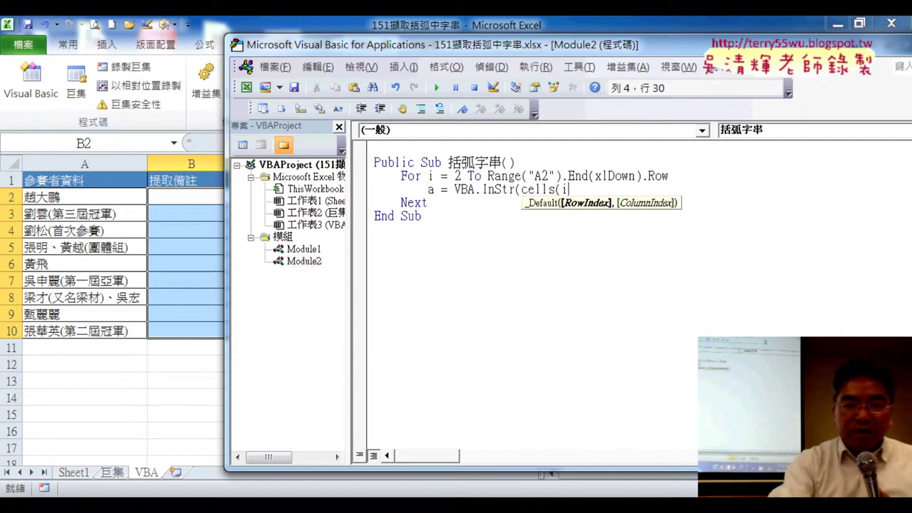
text(,)
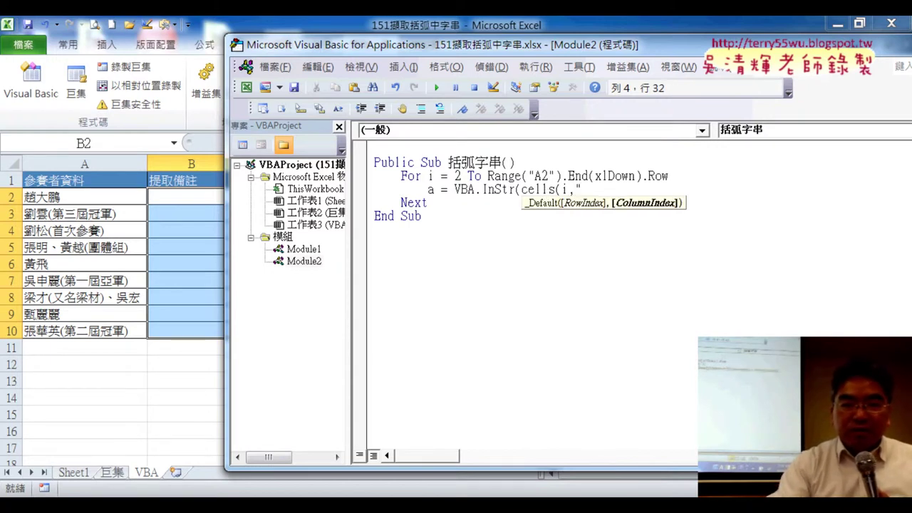
text(")
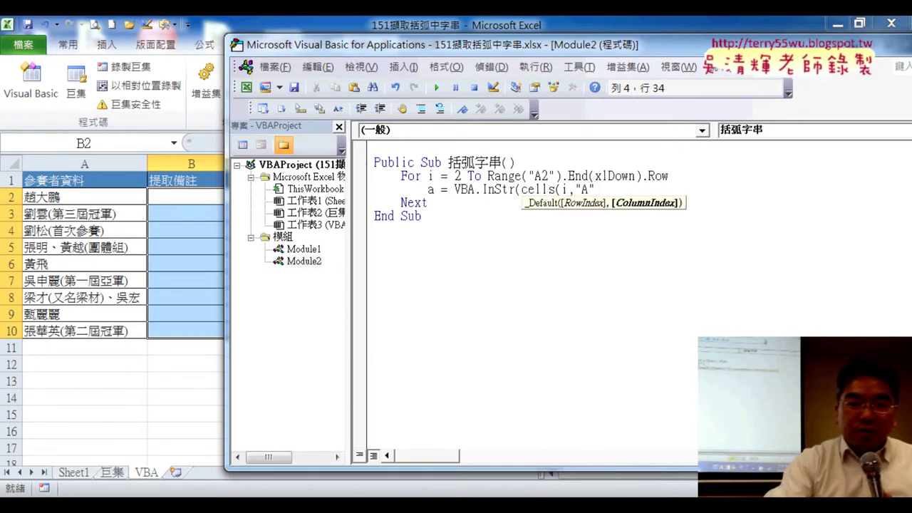
text(),)
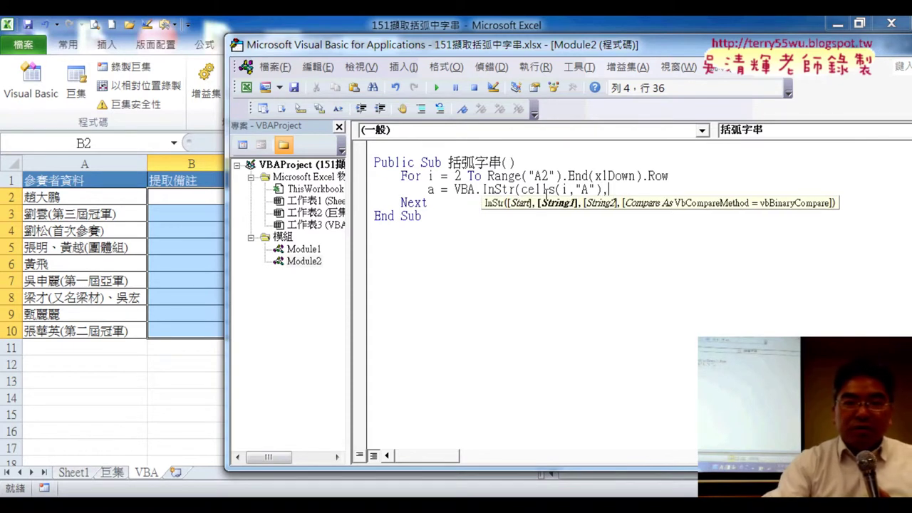
text("()
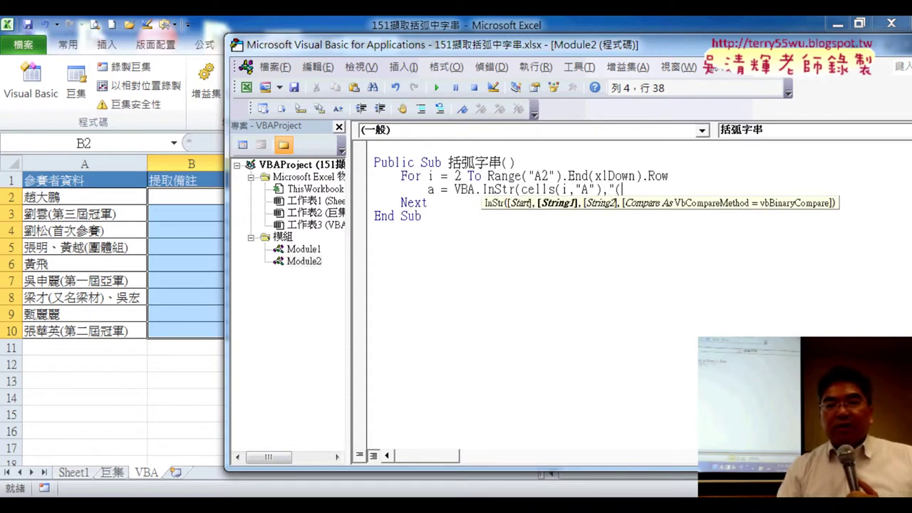
text("))
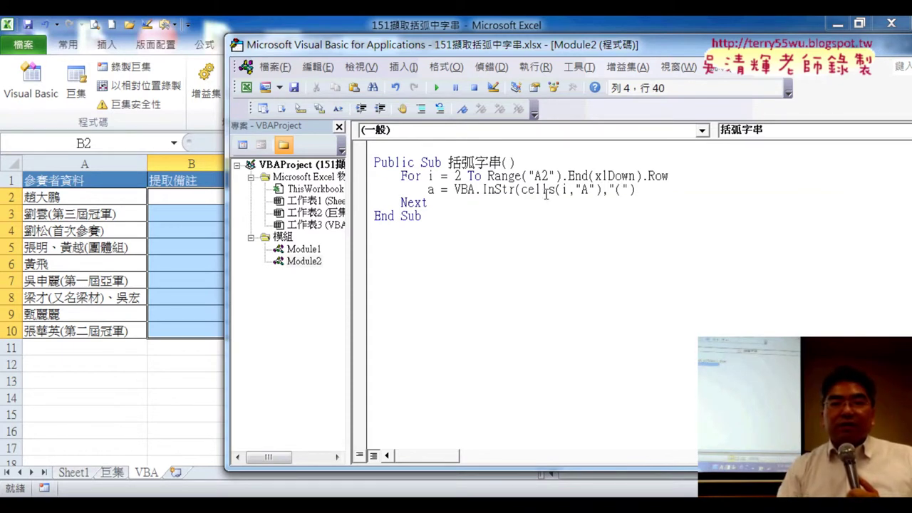
key(Return)
Insert a blank line below the InStr line and copy the InStr line.
drag(661, 191, 430, 198)
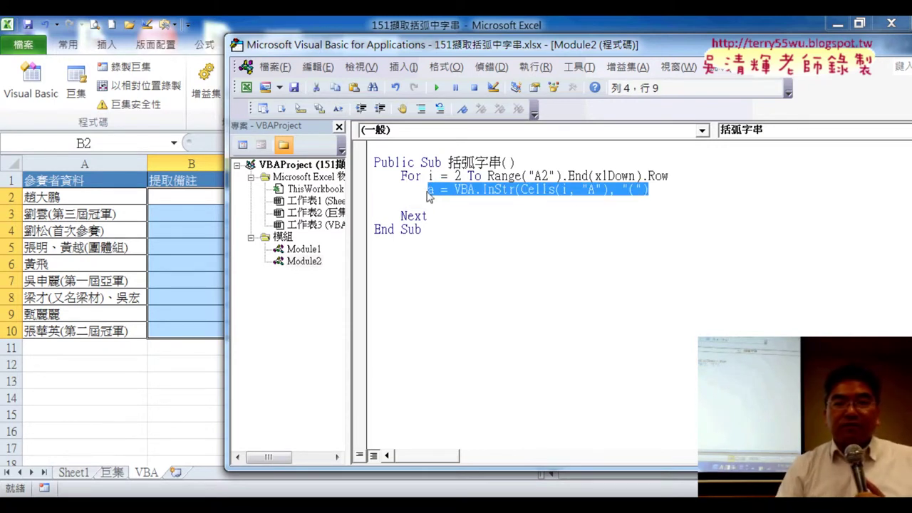
click(662, 191)
key(Return)
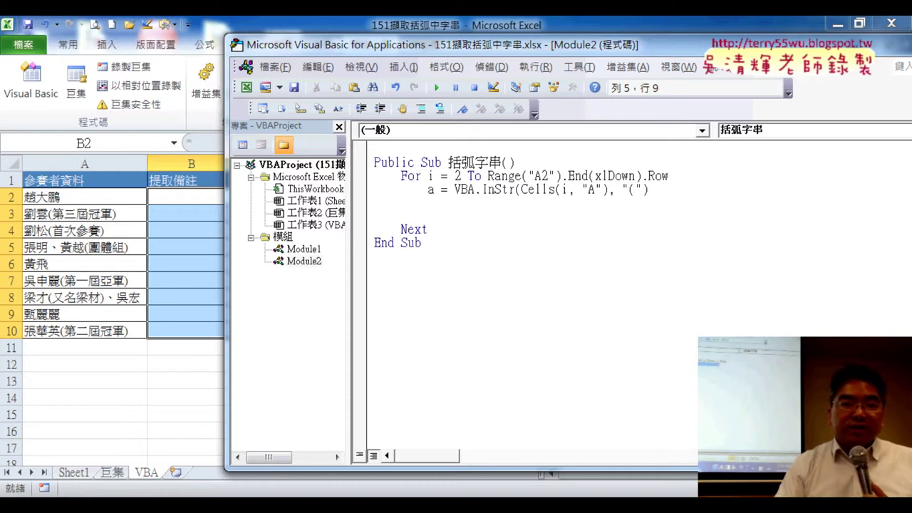
drag(653, 191, 422, 190)
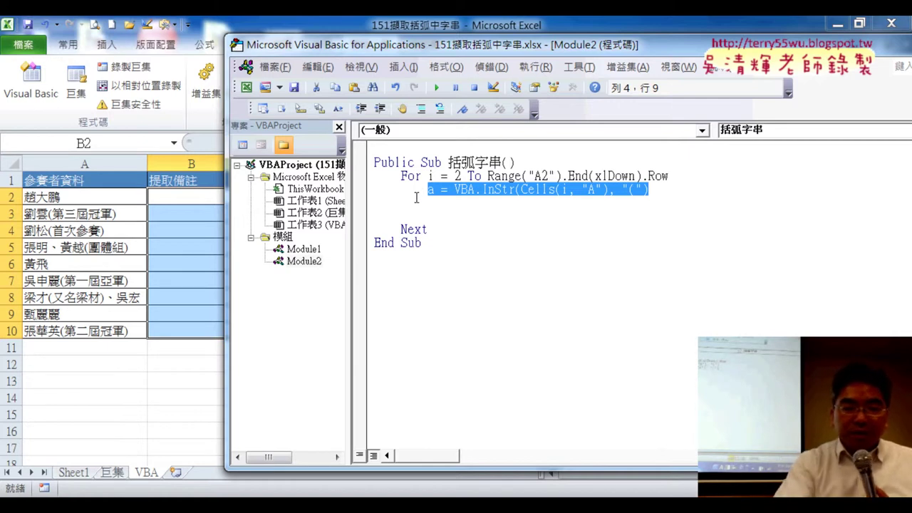
click(429, 203)
Paste the copied line and change it to b = VBA.InStr(Cells(i, "A"), ")").
text(a = VBA.InStr(Cells(i, "A"), "("))
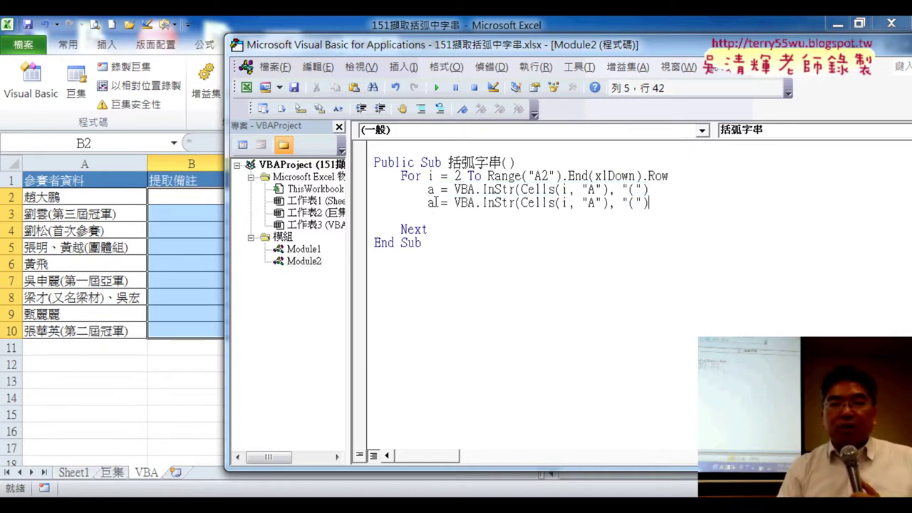
click(435, 203)
double_click(432, 203)
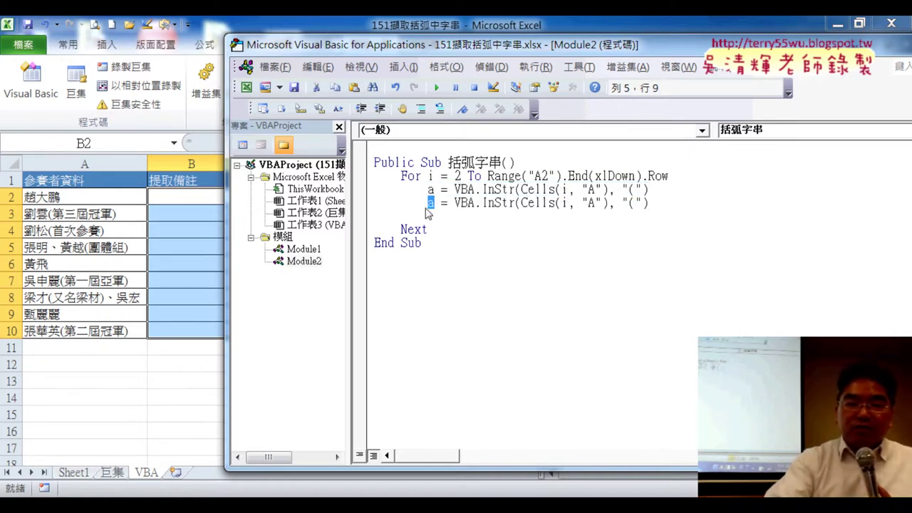
text(b)
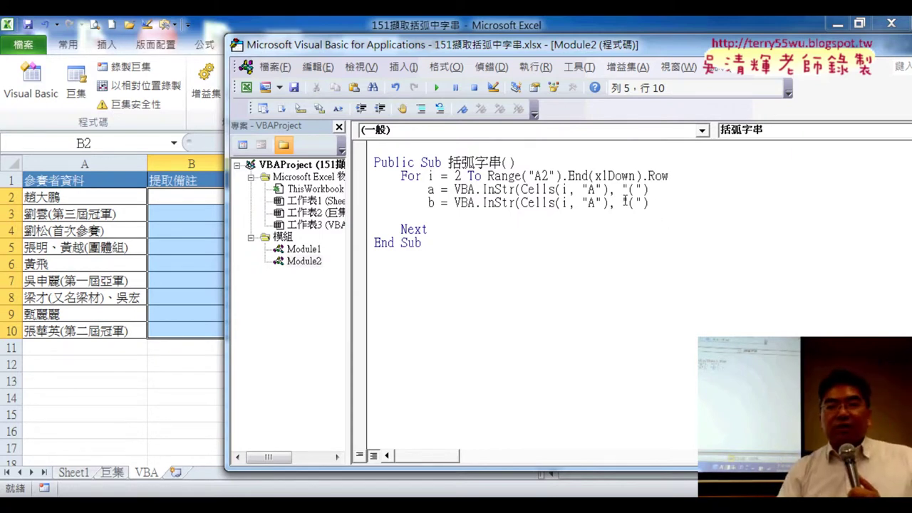
double_click(632, 203)
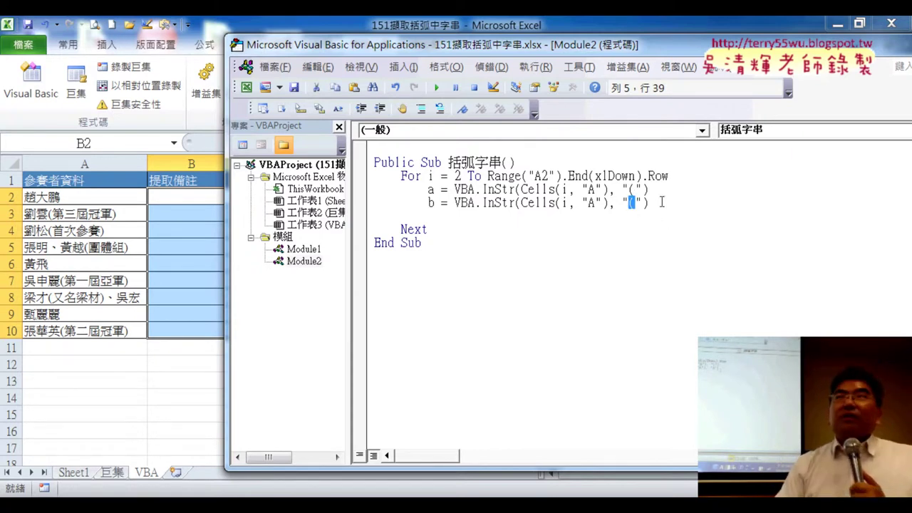
text())
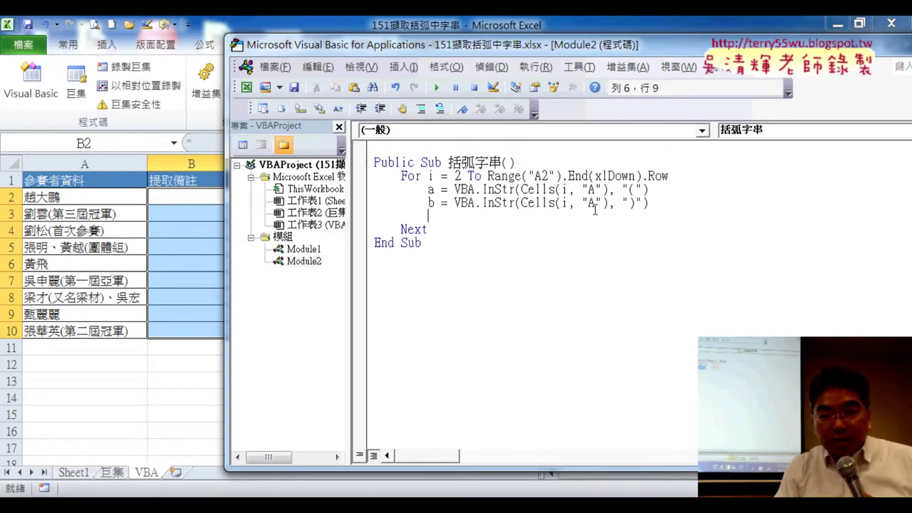
Copy Cells(i, "A") onto the empty line above Next.
drag(610, 203, 516, 203)
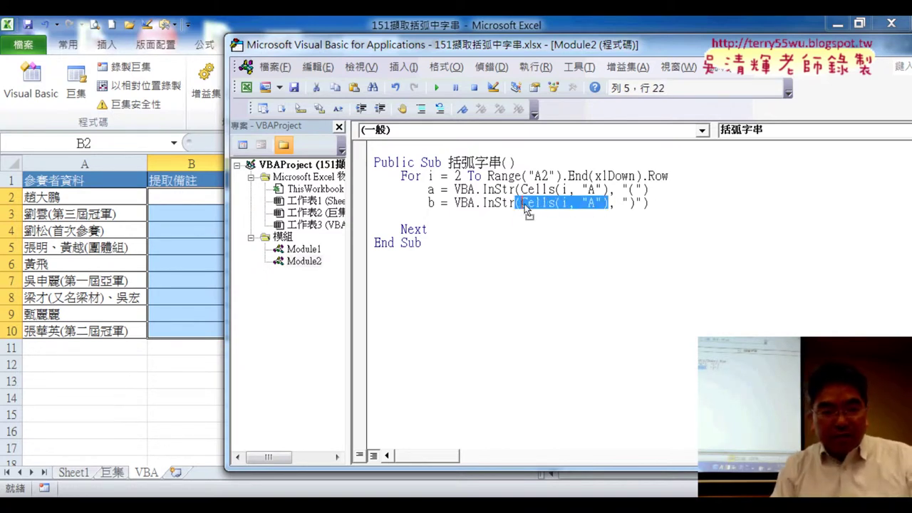
click(522, 203)
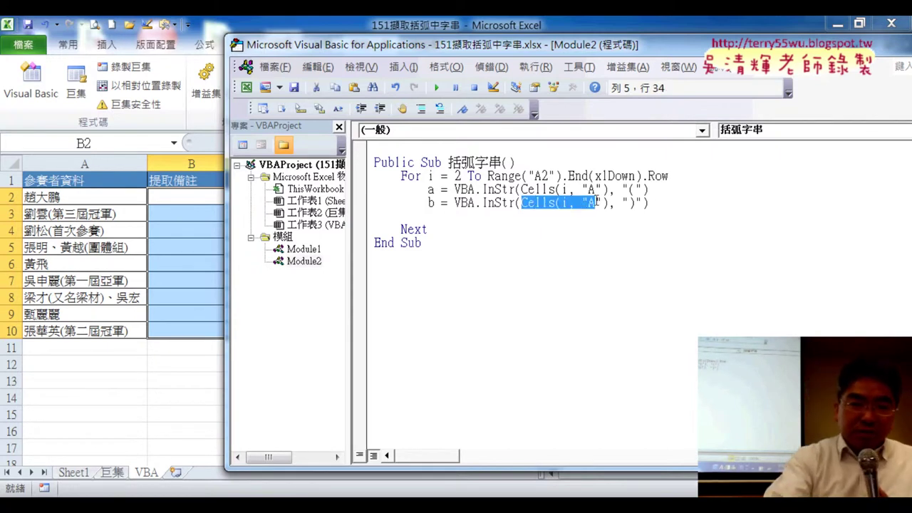
drag(522, 203, 608, 203)
key(ctrl+c)
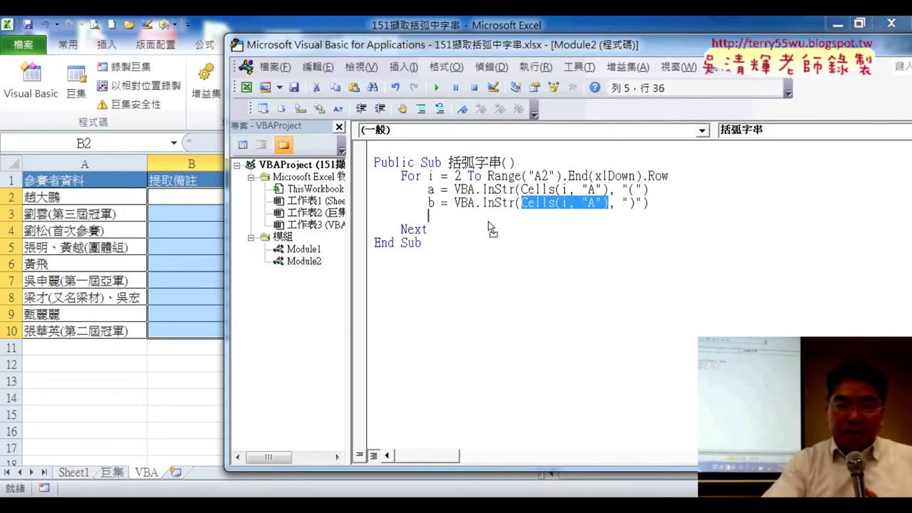
click(488, 216)
key(ctrl+v)
Turn the pasted reference into Cells(i, "B") = Mid(.
text(=)
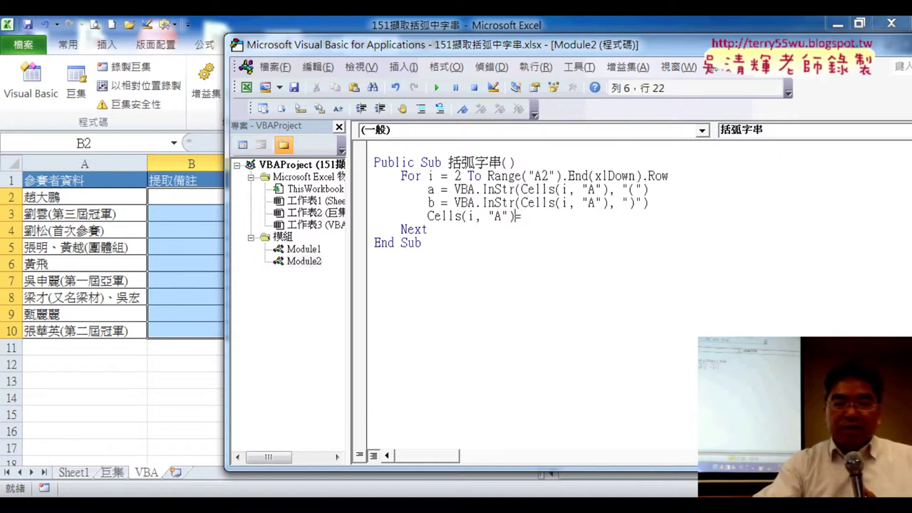
key(BackSpace)
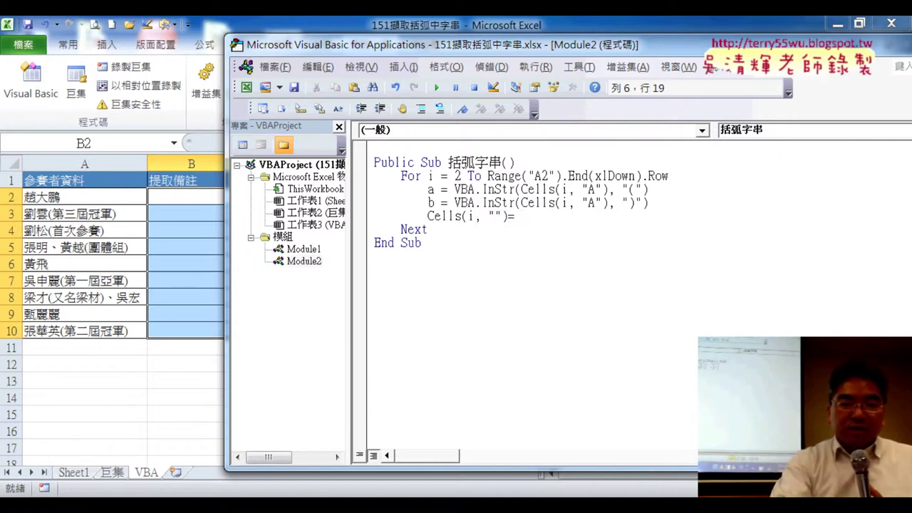
text(B)
key(End)
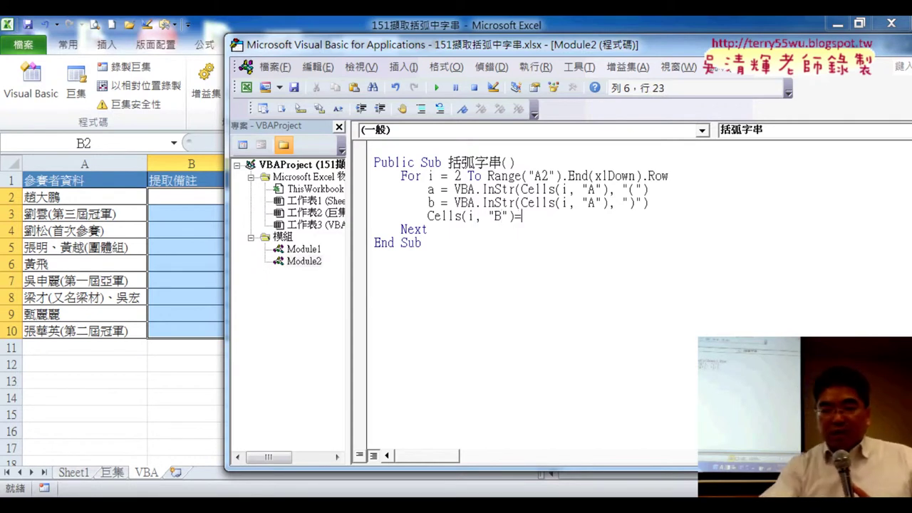
text(mi)
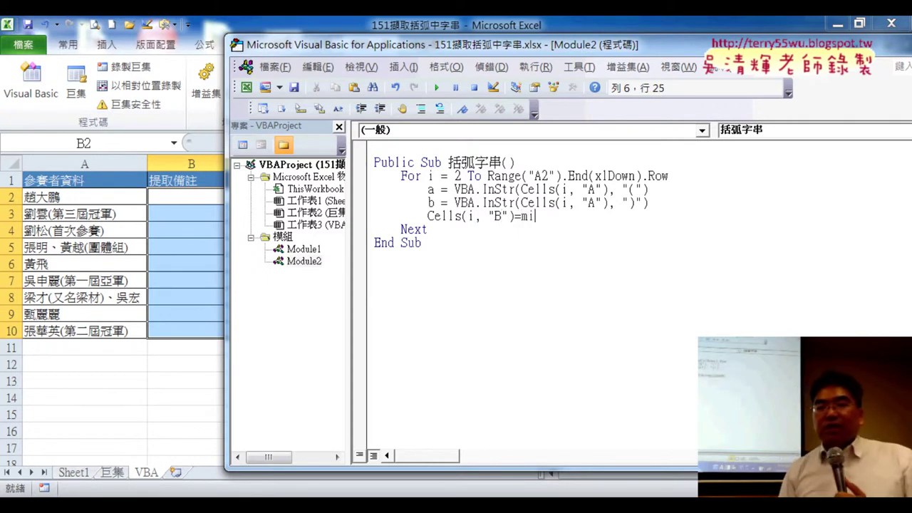
text(d)
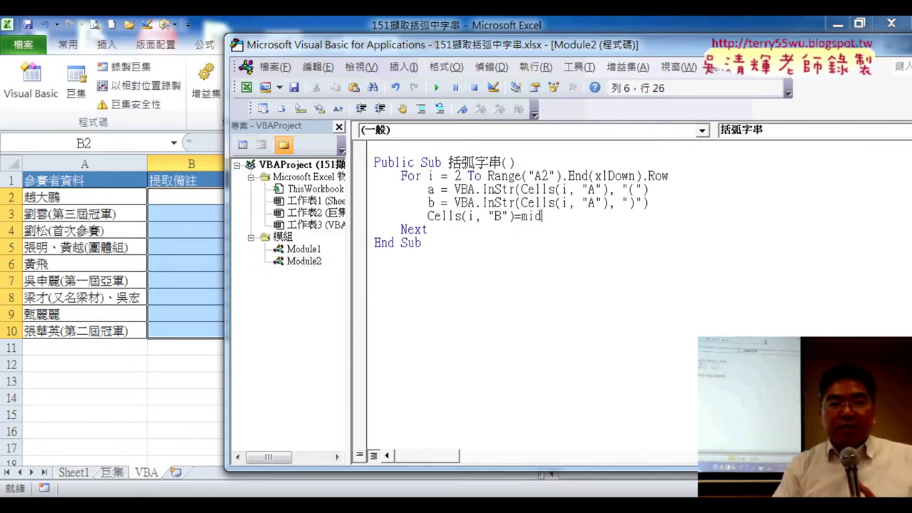
text(()
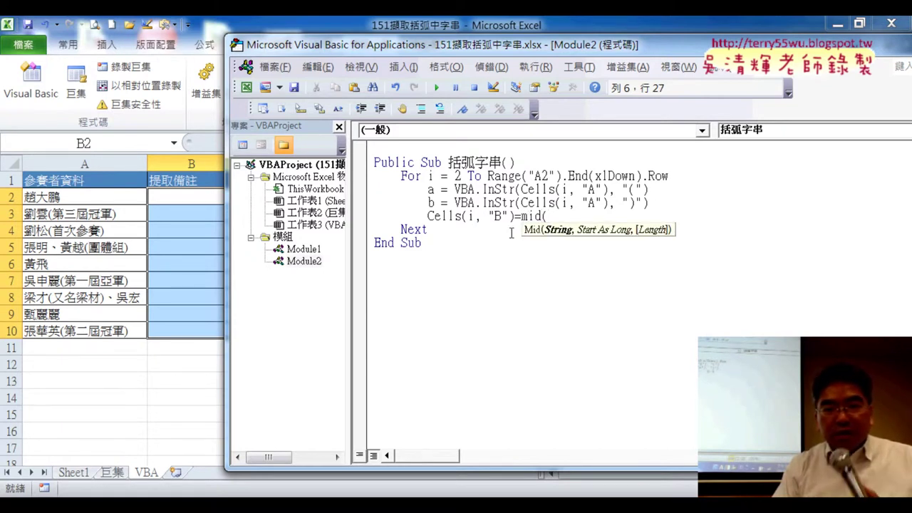
Fill in the Mid arguments as Cells(i, "A"), a + 1, b - a - 1.
drag(514, 218, 428, 218)
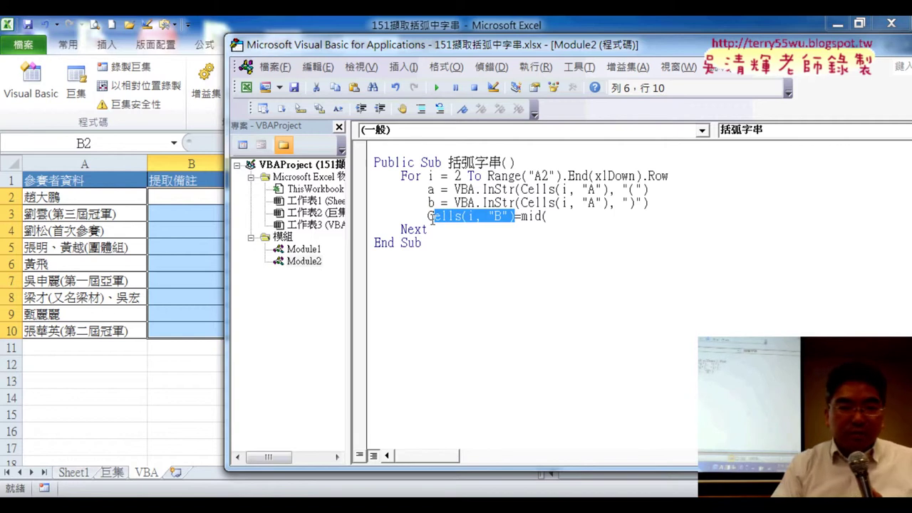
drag(550, 217, 549, 217)
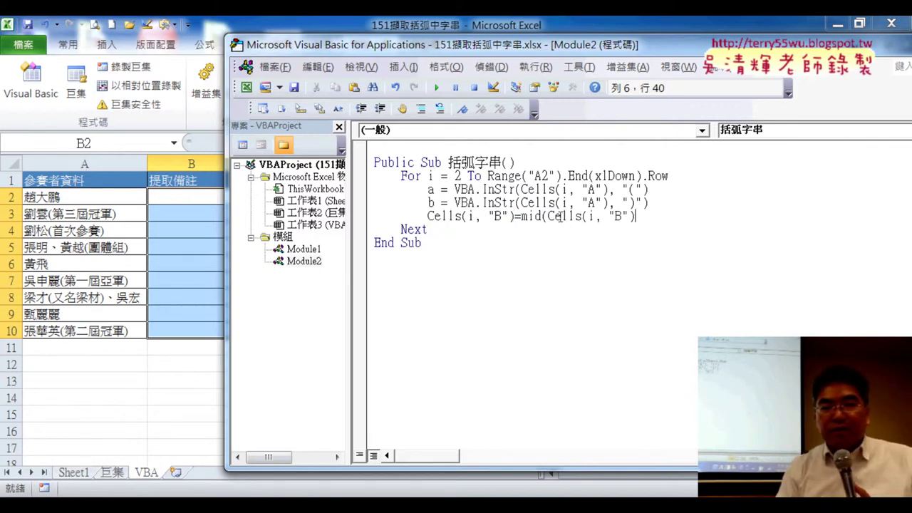
click(618, 217)
key(BackSpace)
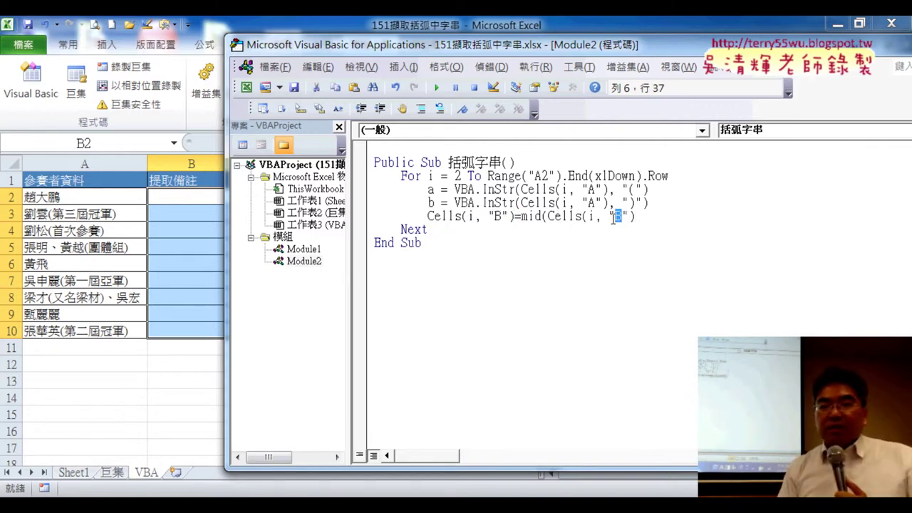
text(A"))
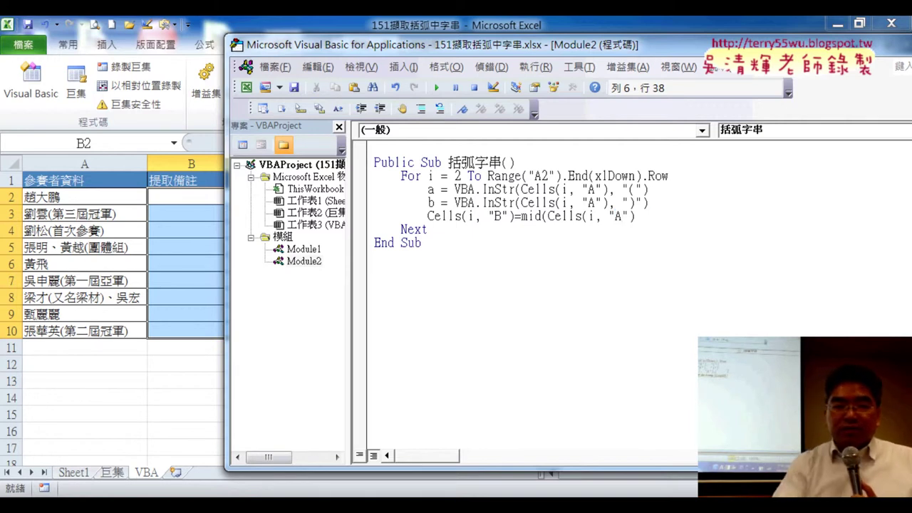
text(,)
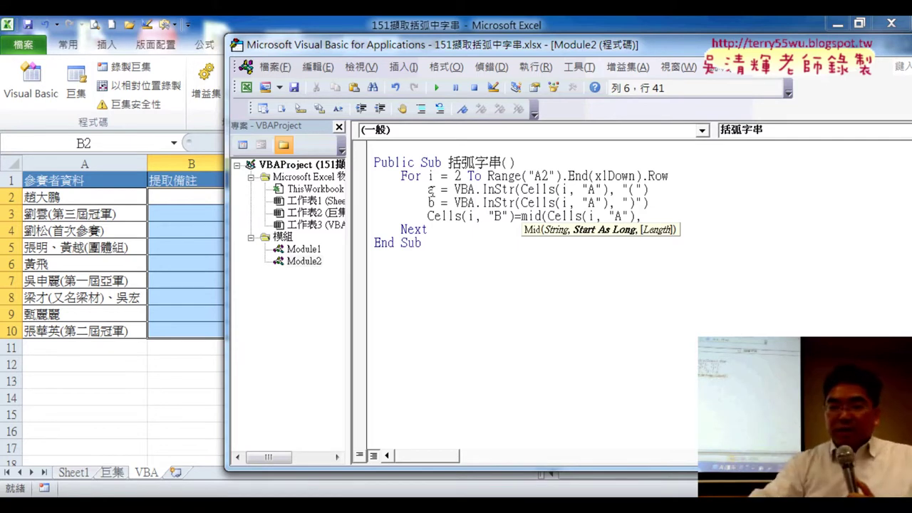
text(a+)
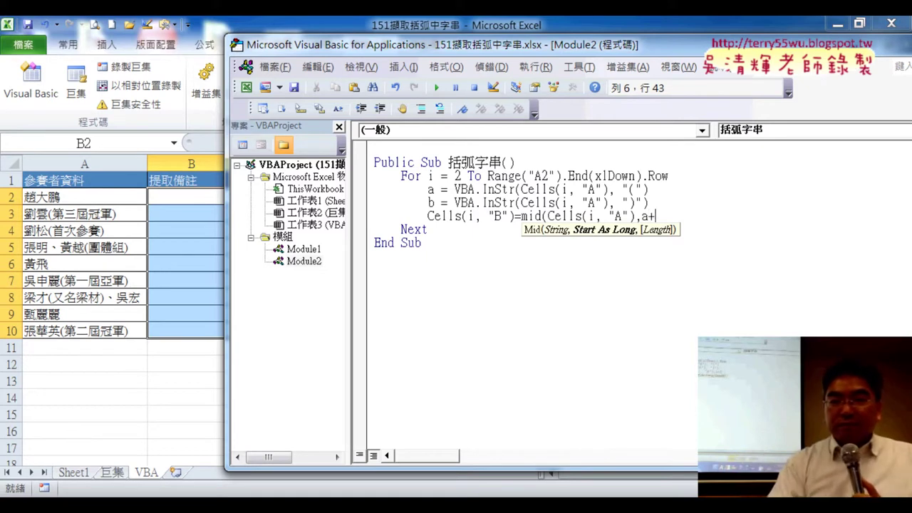
text(1)
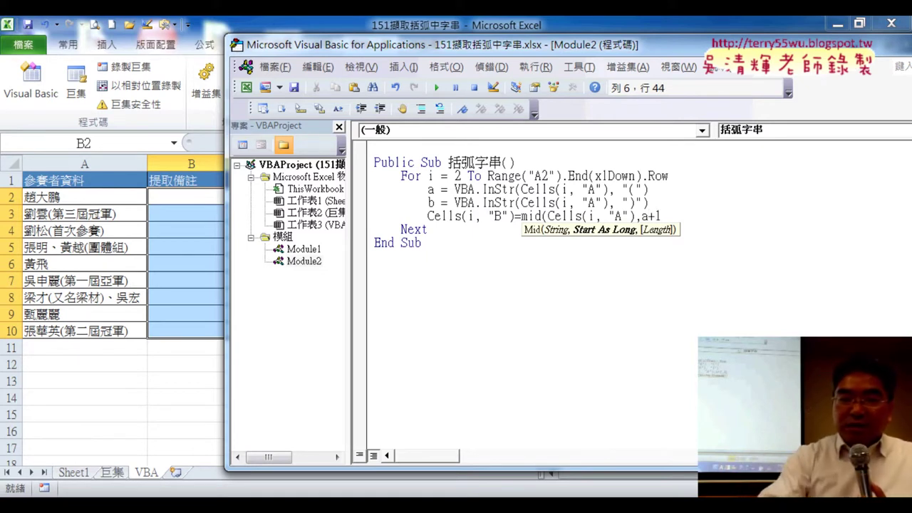
text(,)
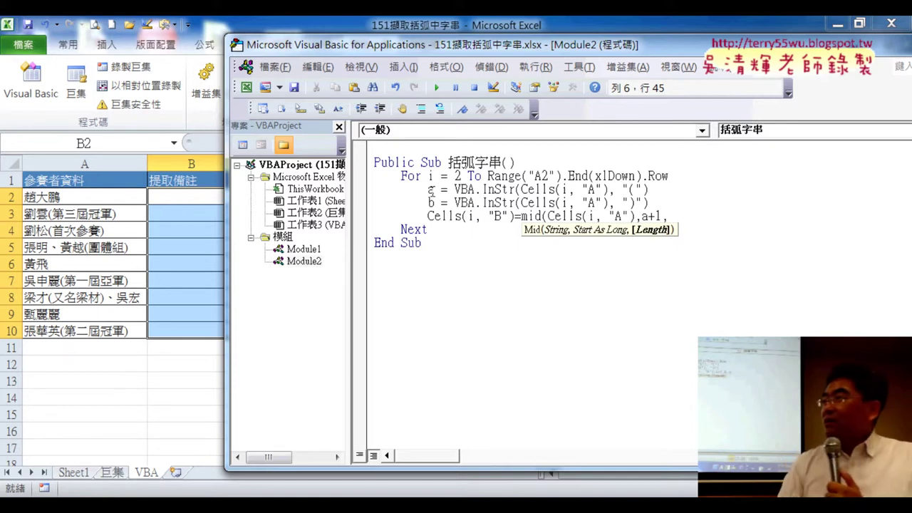
text(b)
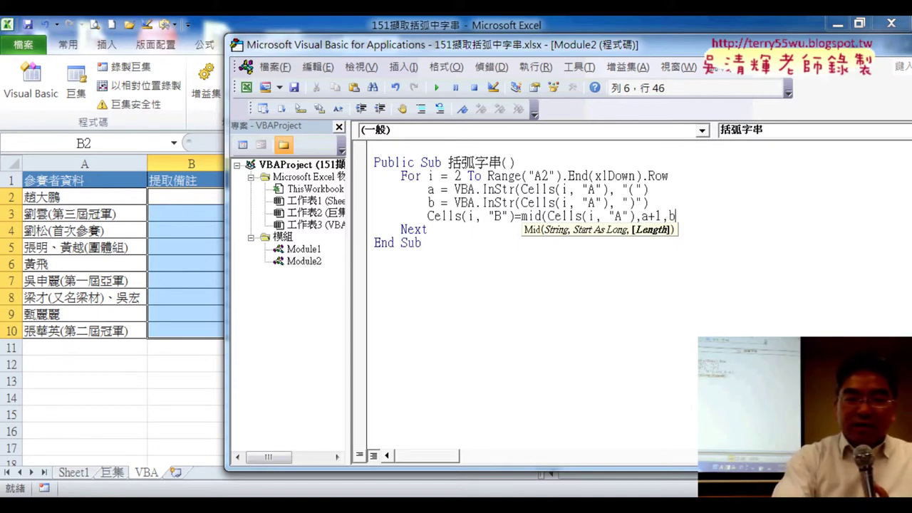
text(-a)
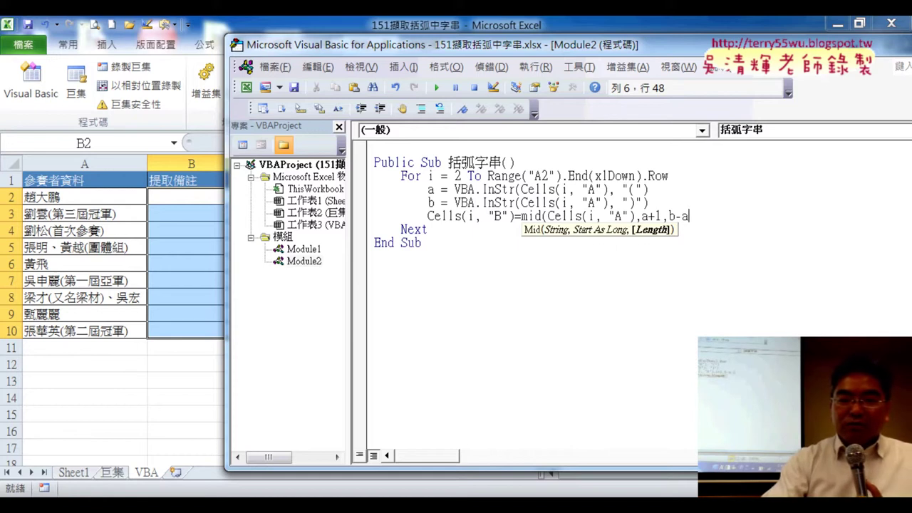
text(-)
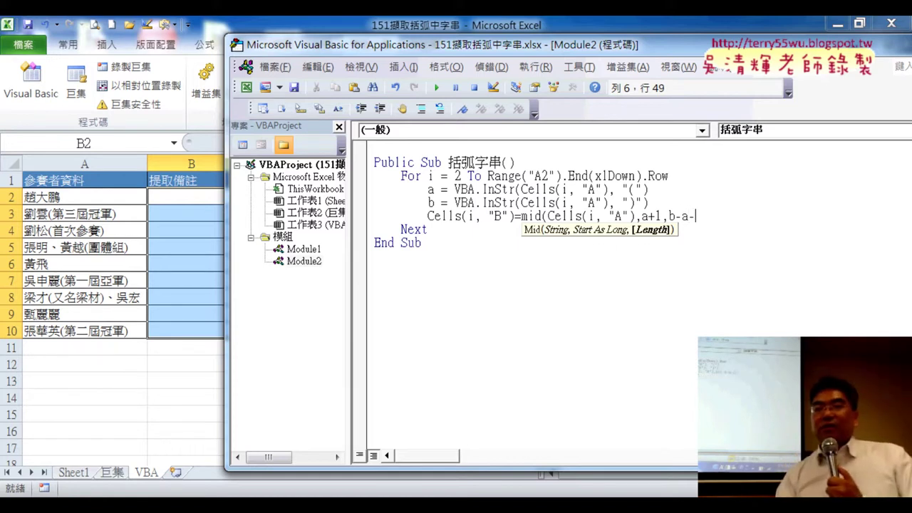
text(1)
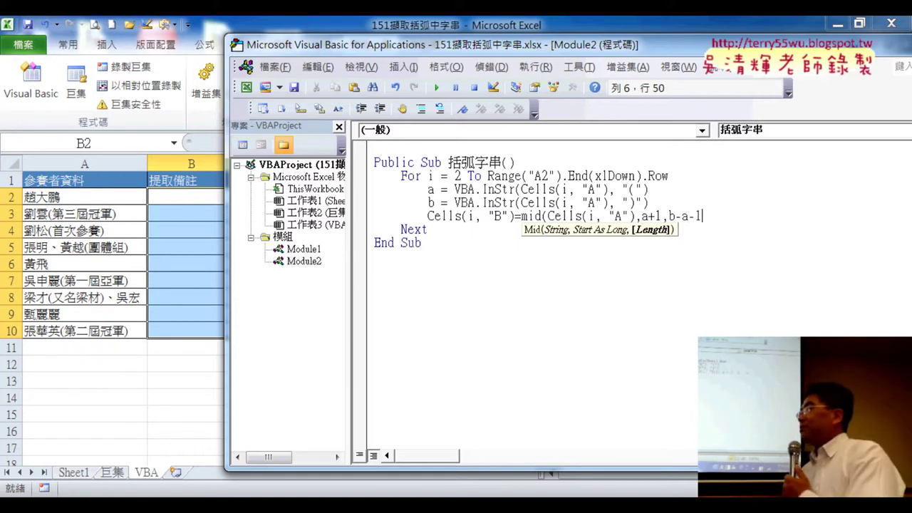
text())
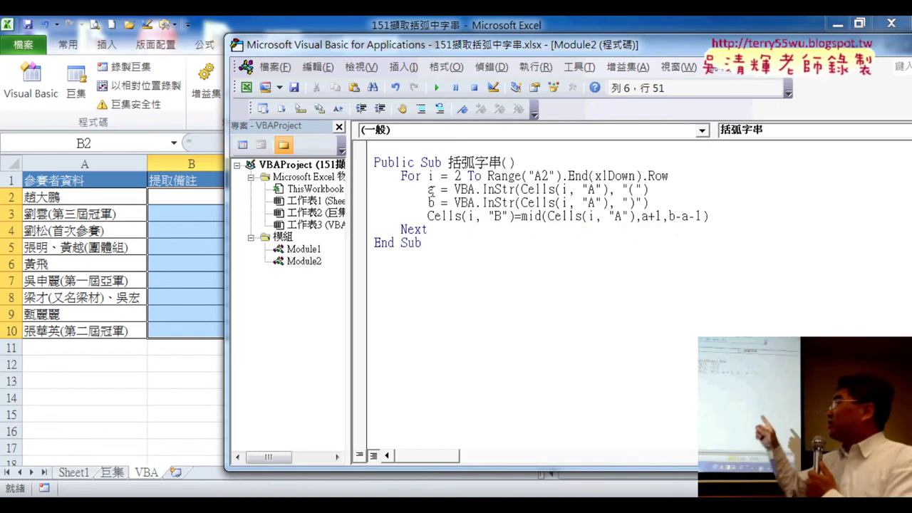
click(505, 286)
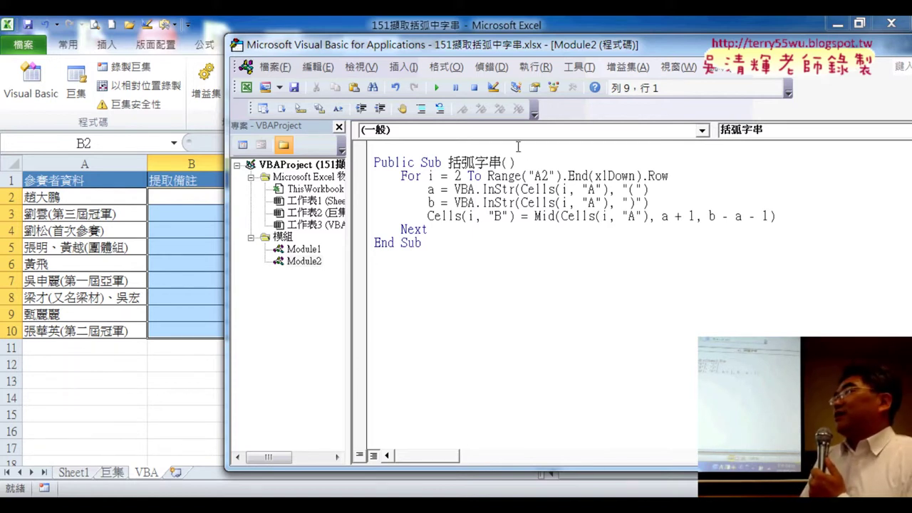
Highlight InStr to explain it and shift the code window right.
drag(482, 189, 508, 188)
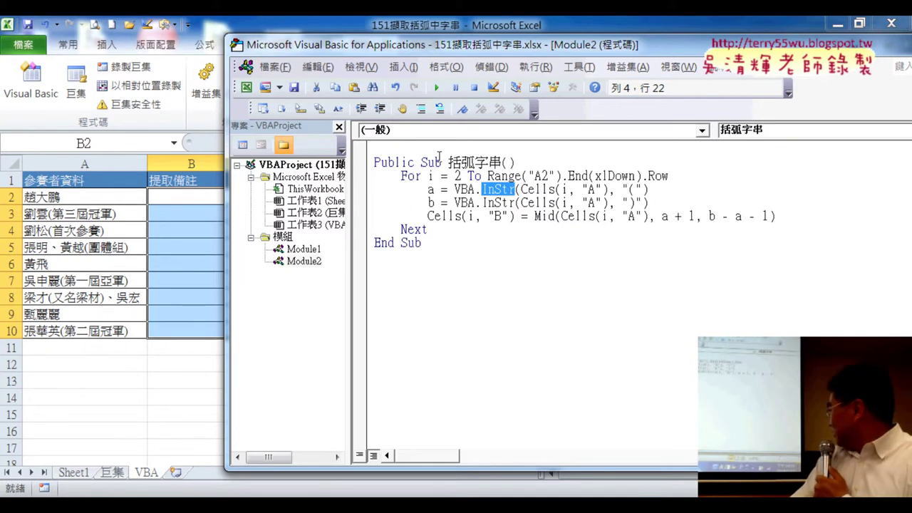
click(431, 202)
drag(430, 56, 481, 61)
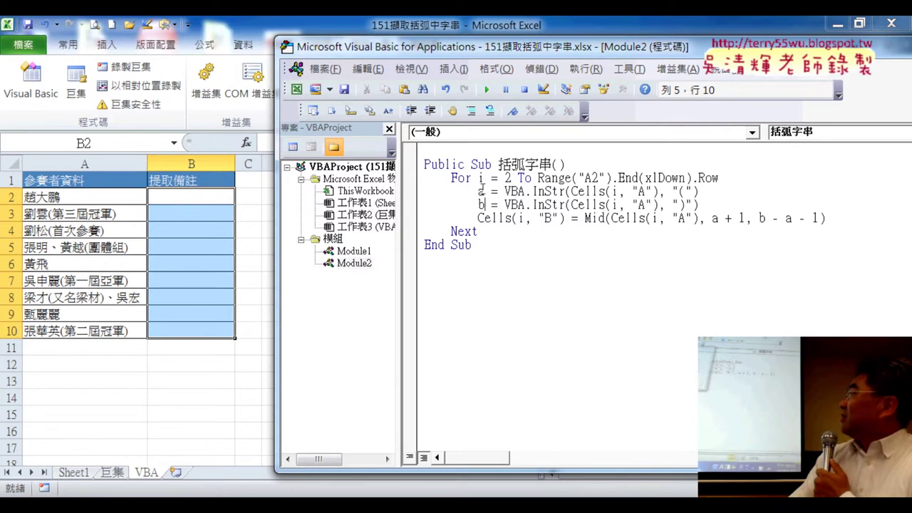
Run the 括弧字串 macro and choose Debug on runtime error 5 to break at Mid.
click(494, 91)
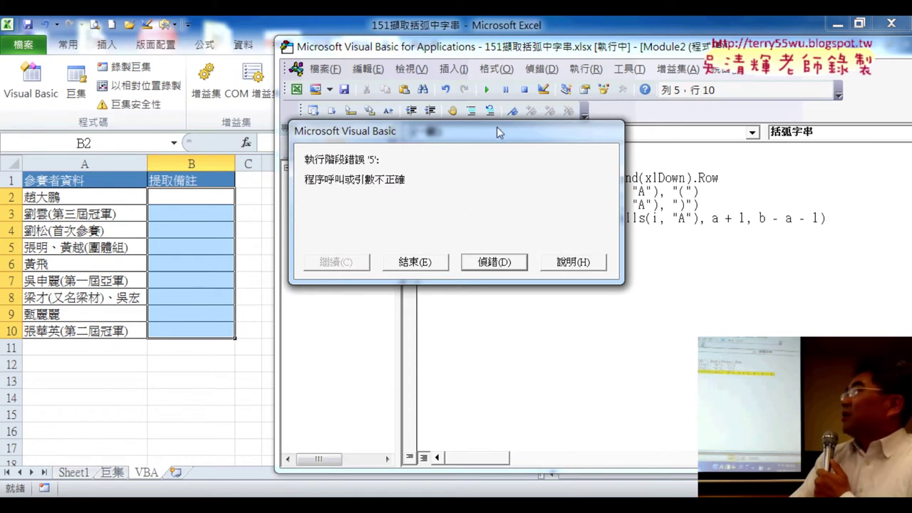
click(484, 263)
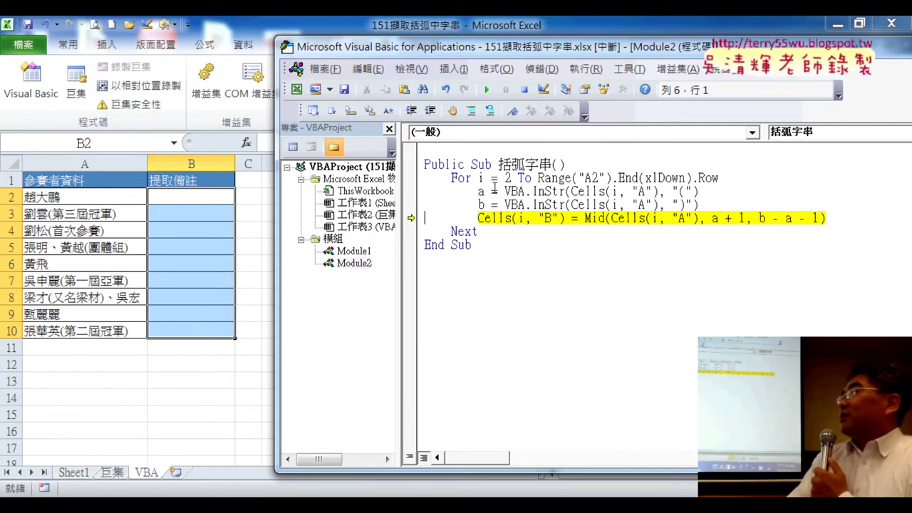
mouse_move(482, 191)
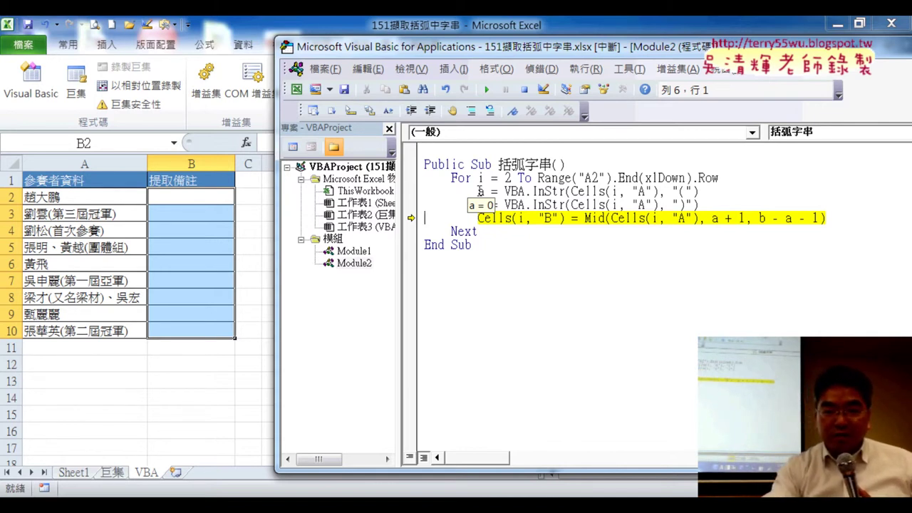
click(725, 206)
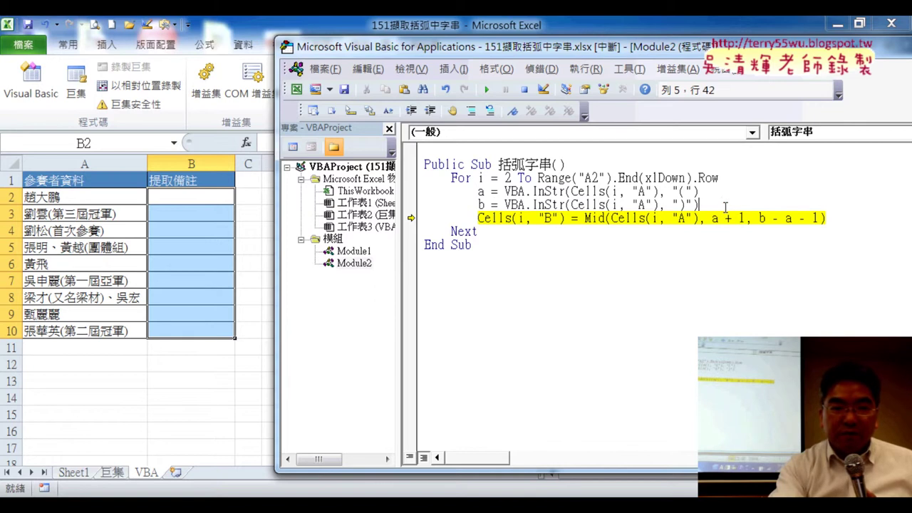
Wrap the Mid assignment in If a <> 0 Then … End If.
key(Return)
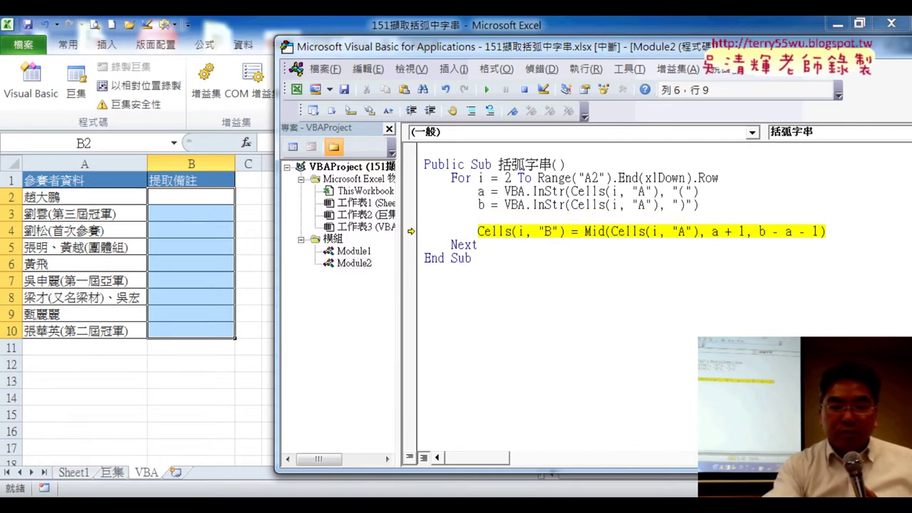
key(Return)
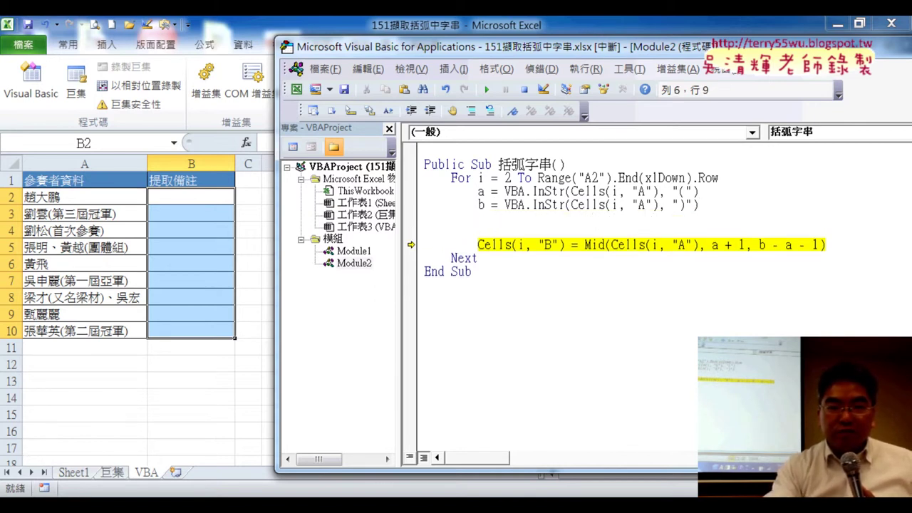
text(if a<)
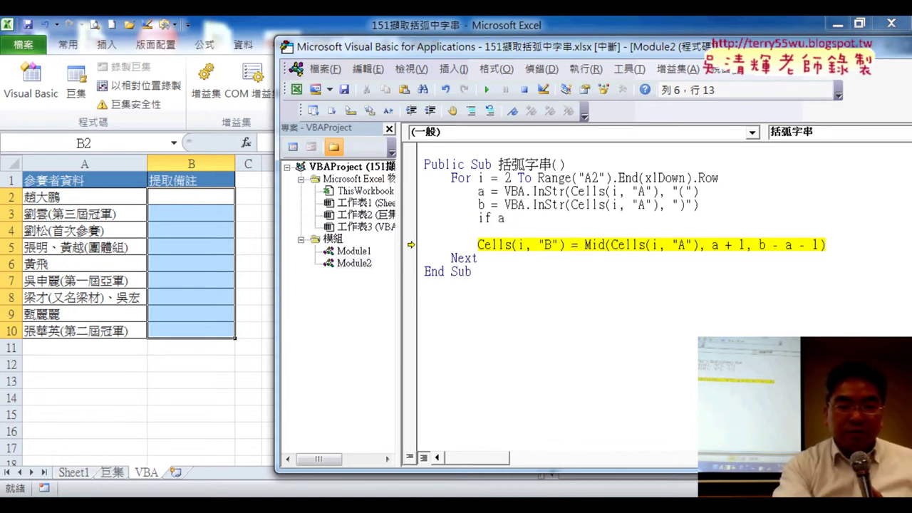
text(>0 )
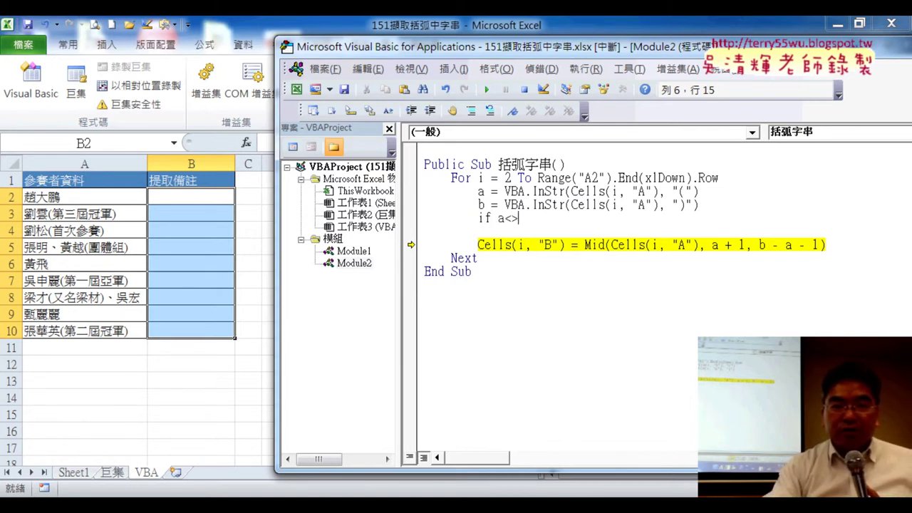
text(then)
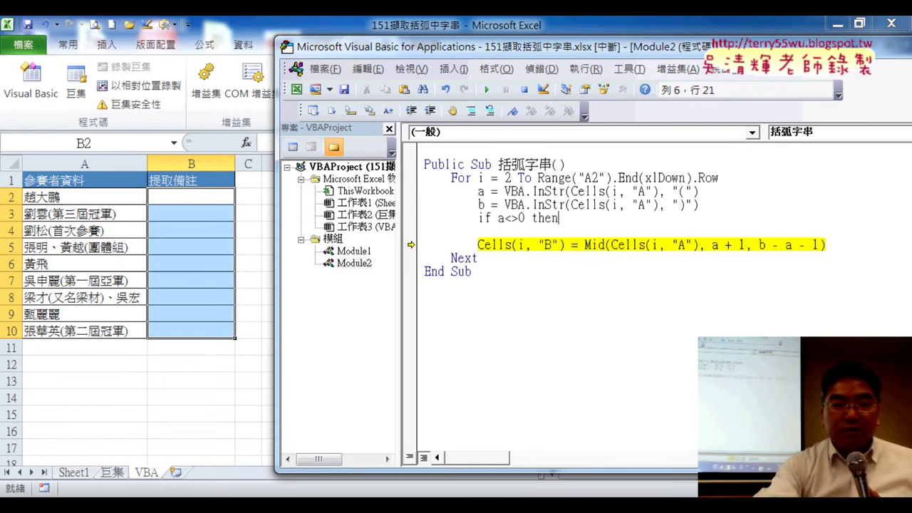
key(Down)
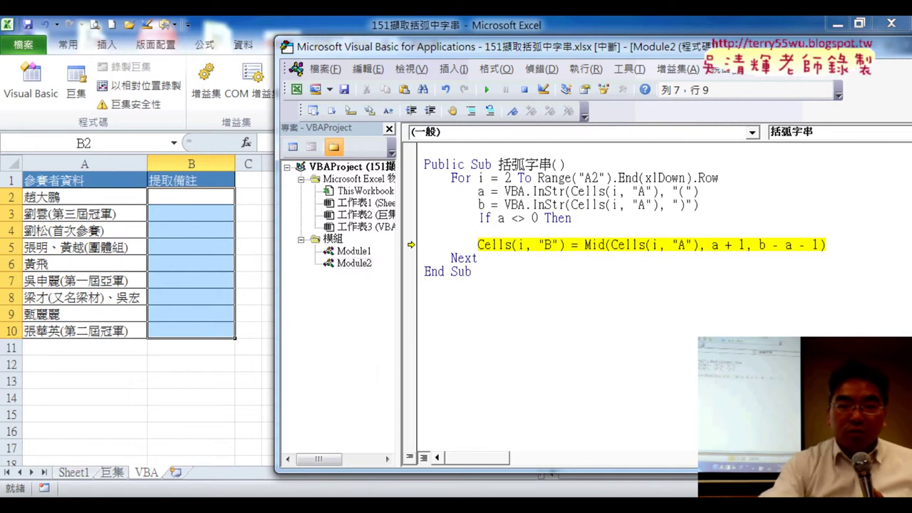
key(Delete)
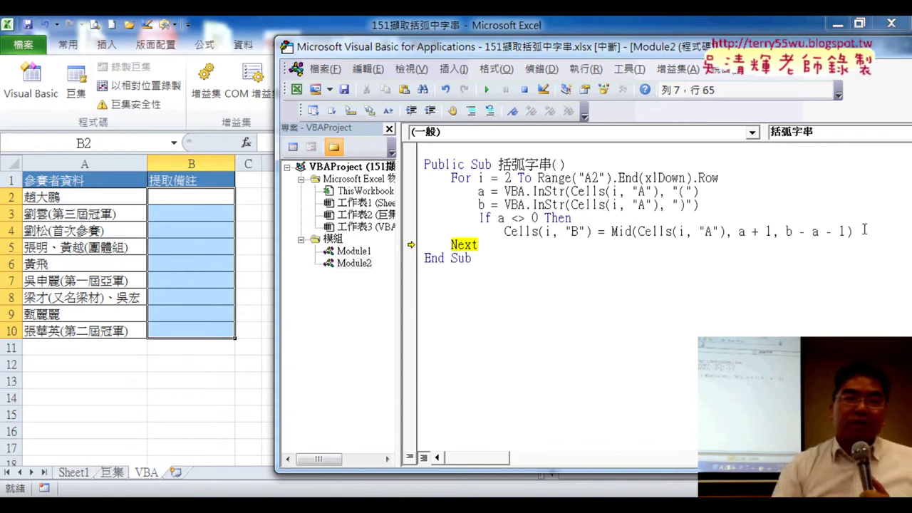
key(Return)
key(BackSpace)
text(e)
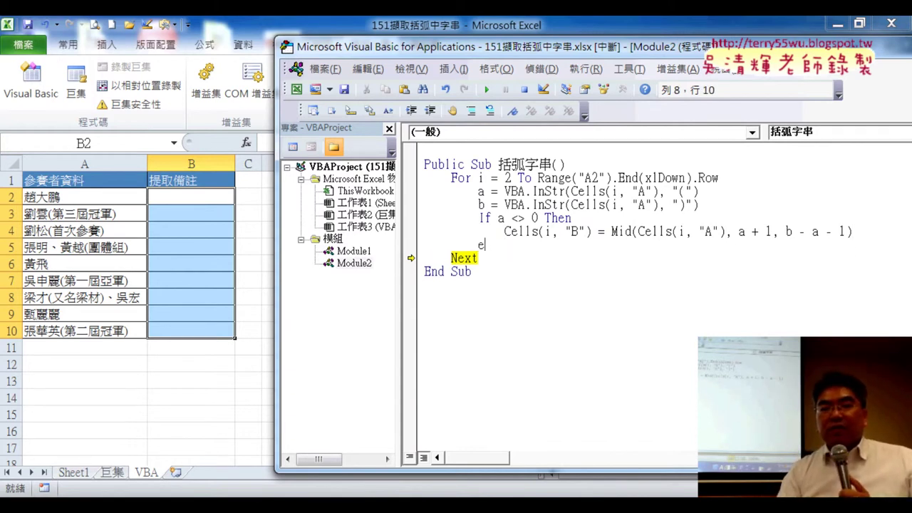
text(nd if)
click(757, 321)
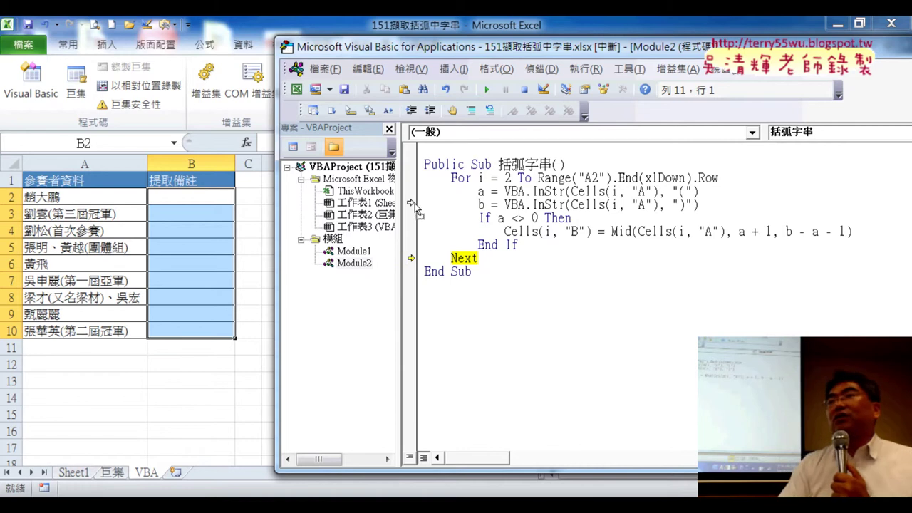
Move the execution point to the If line and highlight the condition and Mid expression.
drag(410, 256, 411, 218)
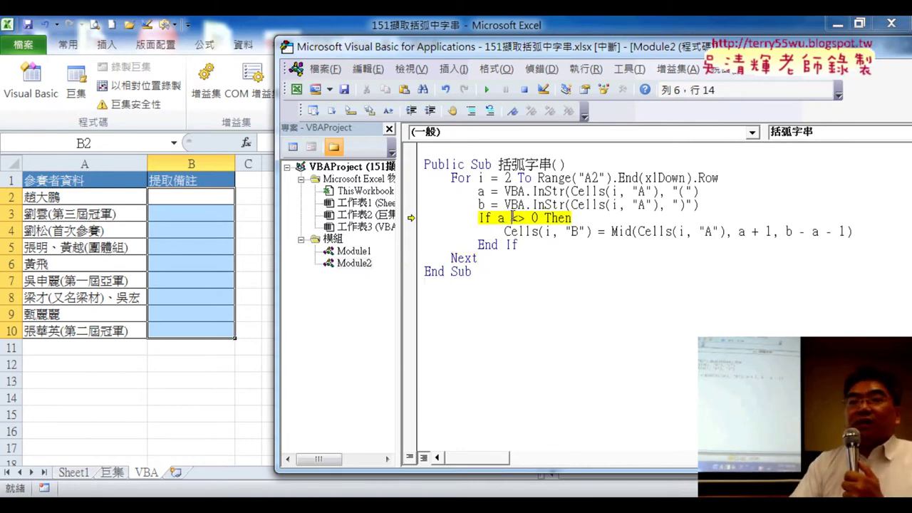
drag(512, 218, 539, 218)
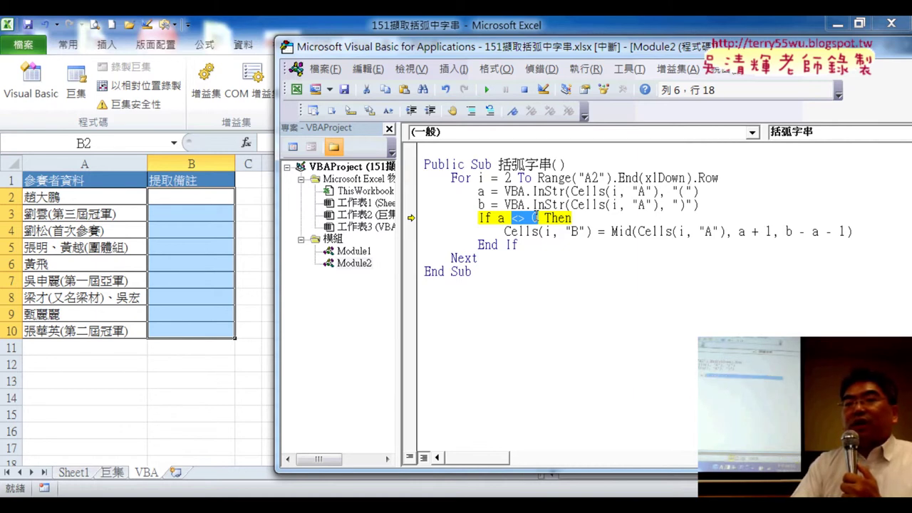
click(505, 232)
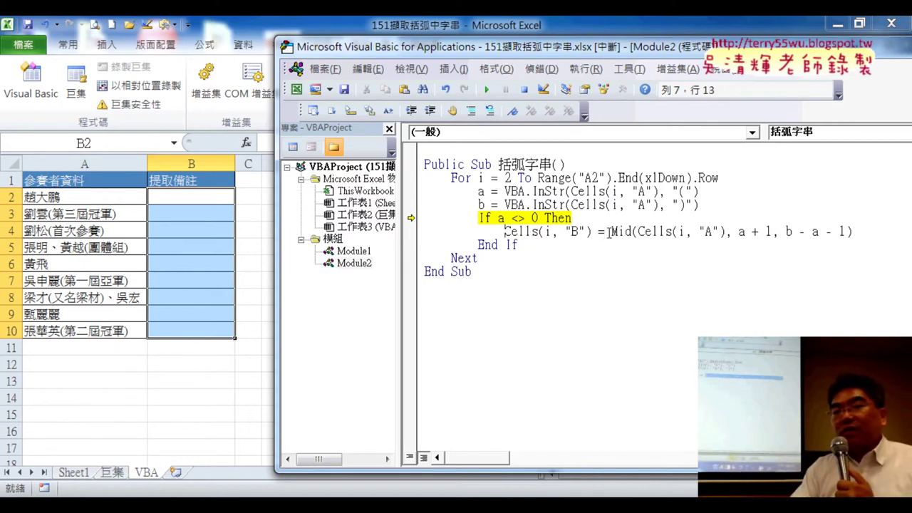
drag(609, 232, 852, 232)
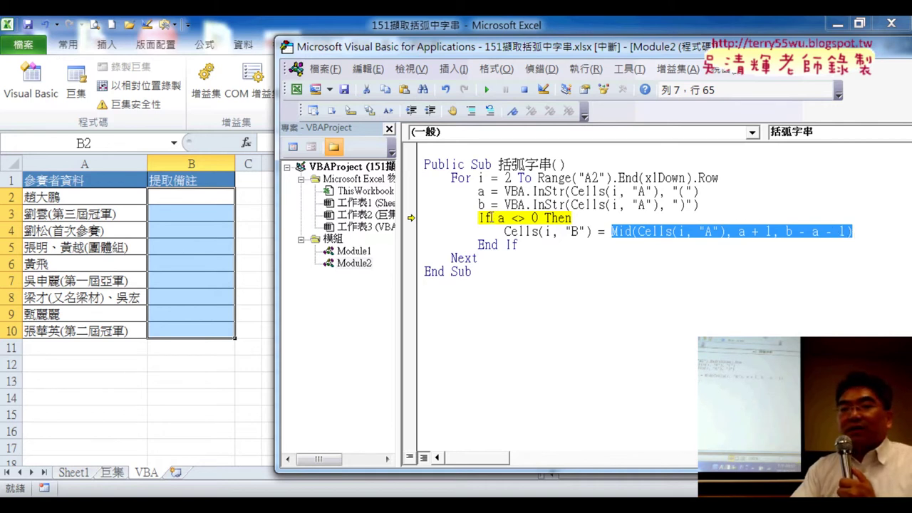
click(484, 245)
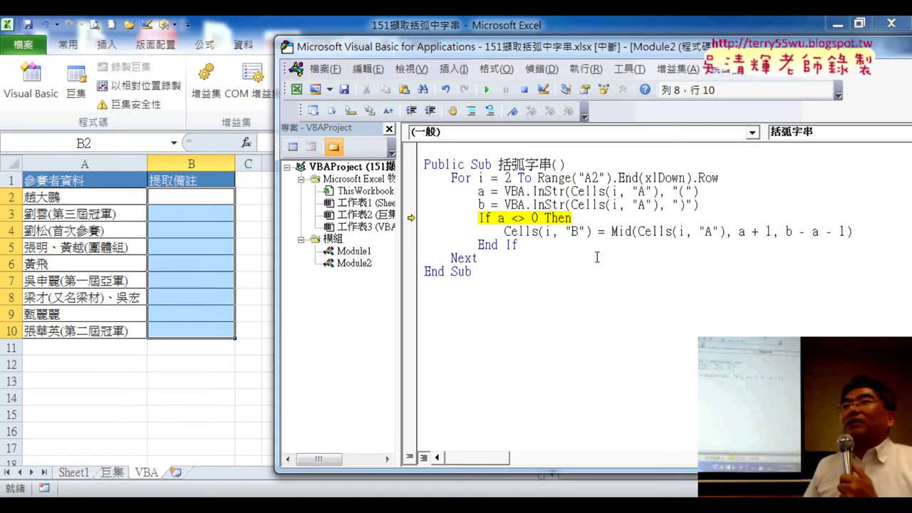
Resume the macro to fill column B and duplicate the procedure as 括弧字串清除.
click(492, 91)
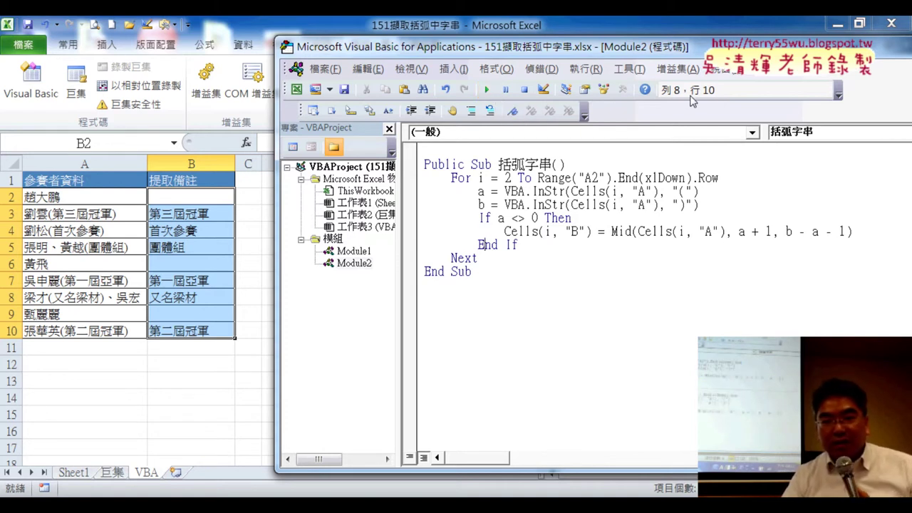
drag(482, 282, 445, 190)
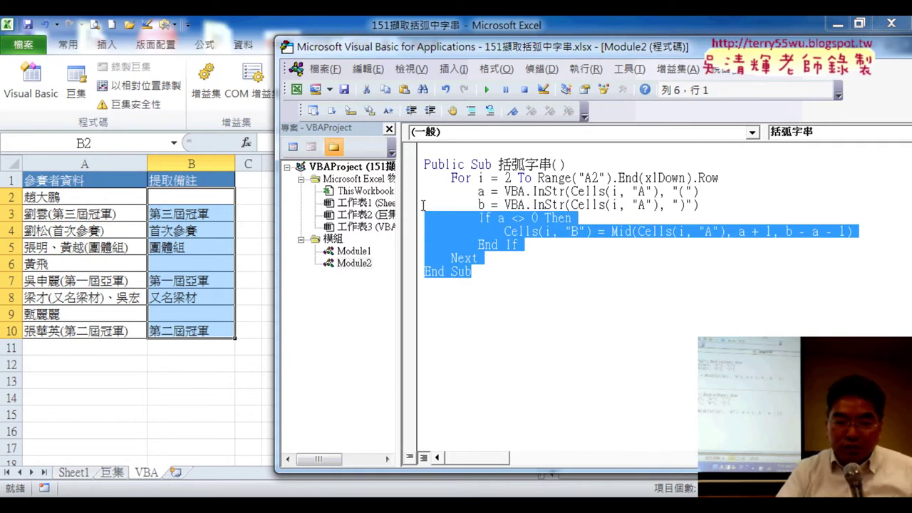
click(428, 313)
text(Public Sub 括弧字串()     For i = 2 To Range("A2").End(xlDown).Row         a = VBA.InStr(Cells(i, "A"), "(")         b = VBA.InStr(Cells(i, "A"), ")")         If a <> 0 Then             Cells(i, "B") = Mid(Cells(i, "A"), a + 1, b - a - 1)         End If     Next End Sub)
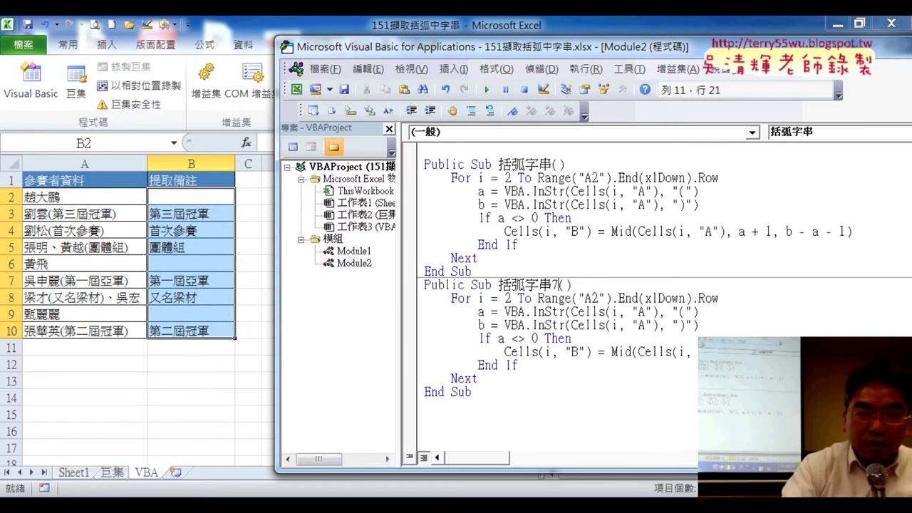
text(濾)
text(ㄔ除)
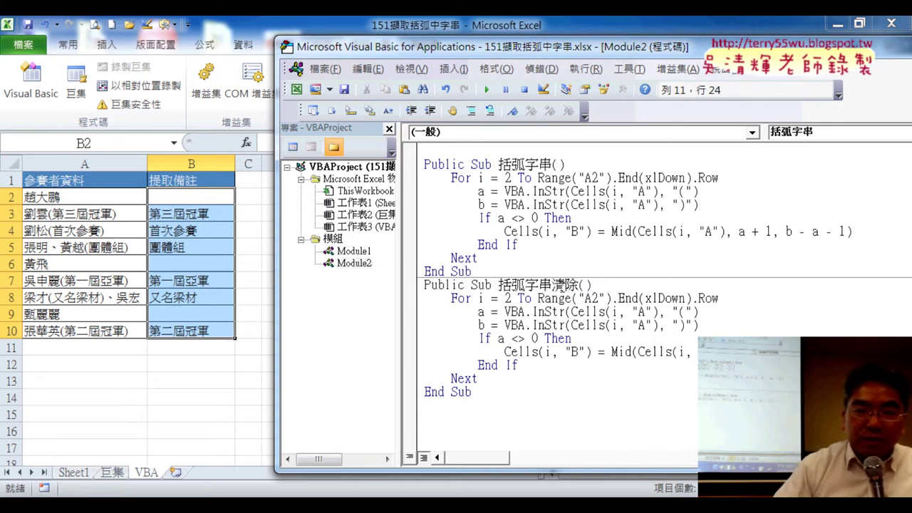
Strip the InStr and If lines so the copy sets Cells(i, "B") = "".
mouse_move(597, 339)
mouse_down()
mouse_move(389, 335)
mouse_move(380, 319)
mouse_up()
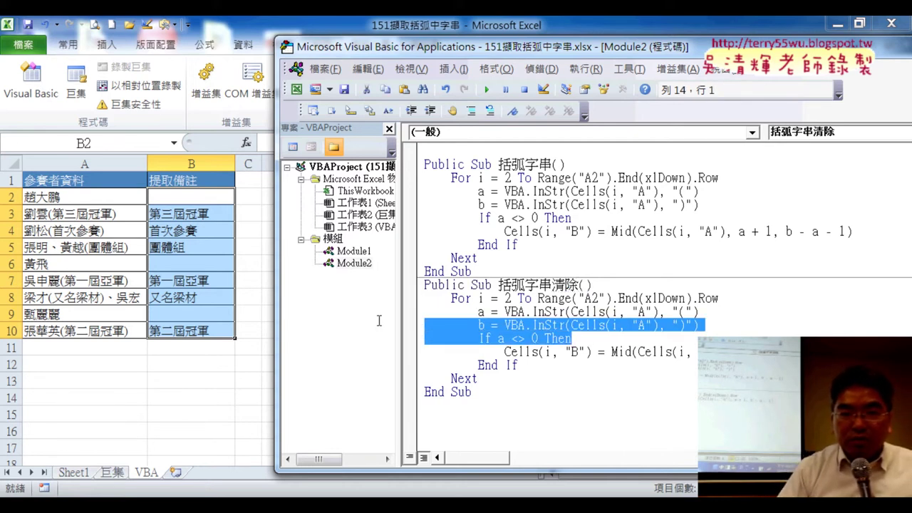
key(Delete)
key(Delete)
key(Delete)
key(Delete)
key(Delete)
key(Delete)
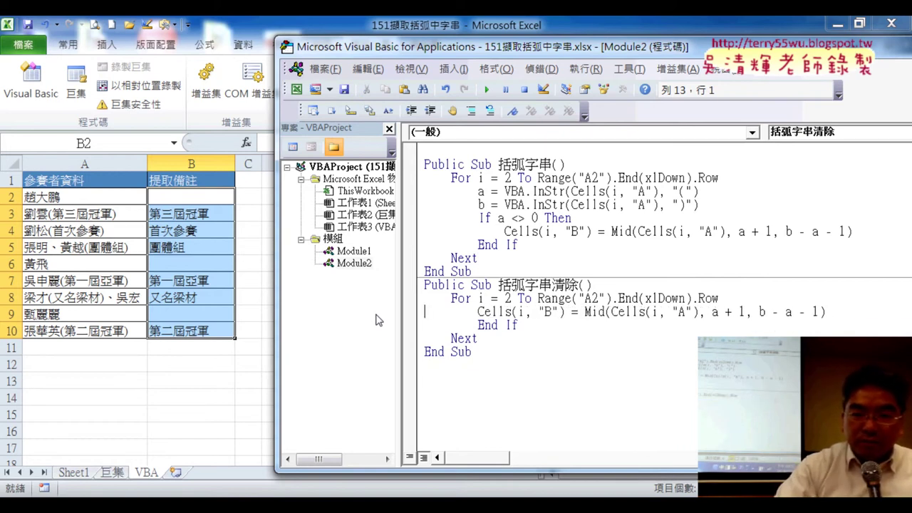
drag(579, 311, 831, 312)
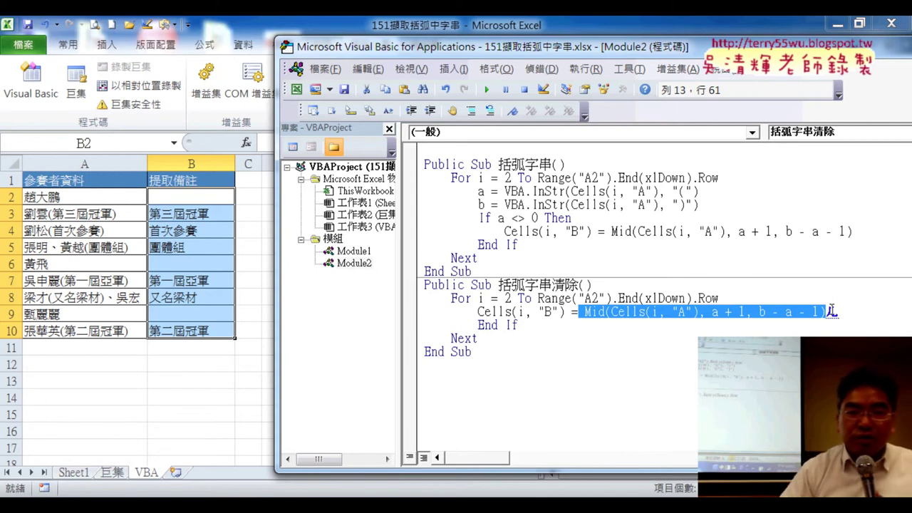
text("")
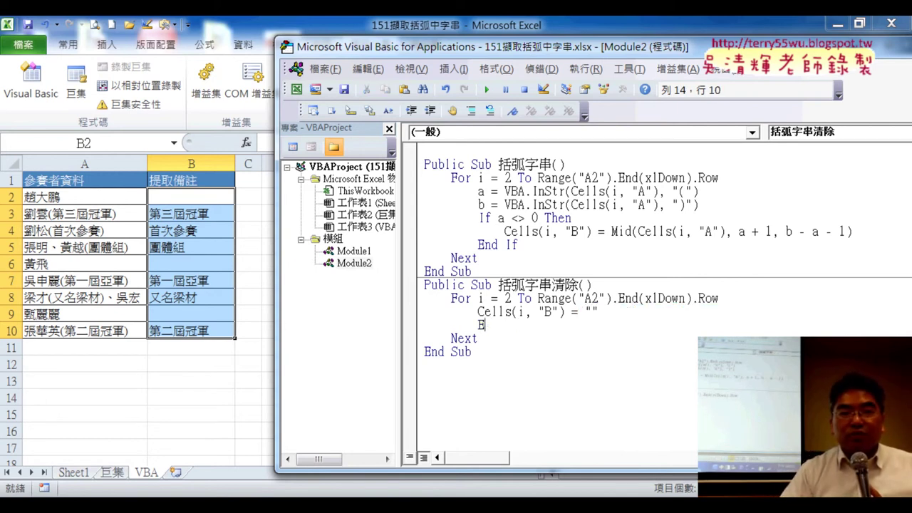
key(BackSpace)
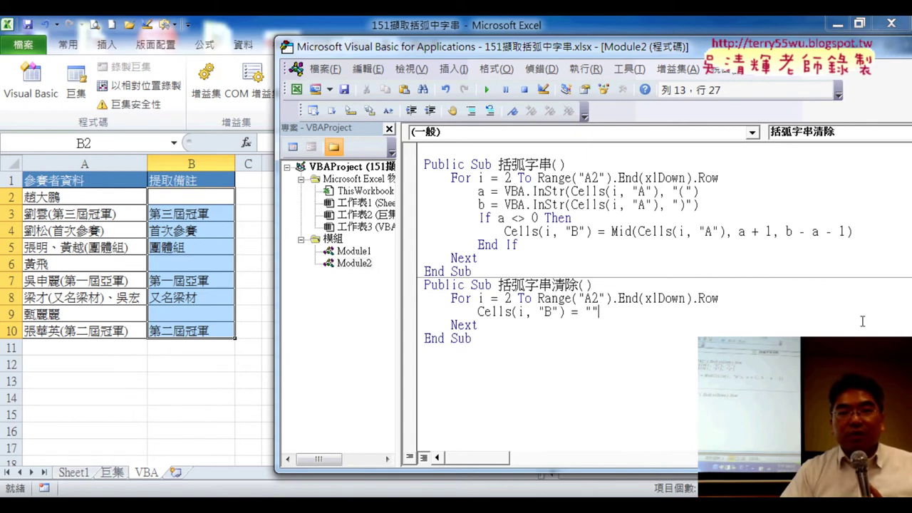
Alternate the clear and extraction macros to empty and refill column B, then switch to PowerPoint.
click(487, 90)
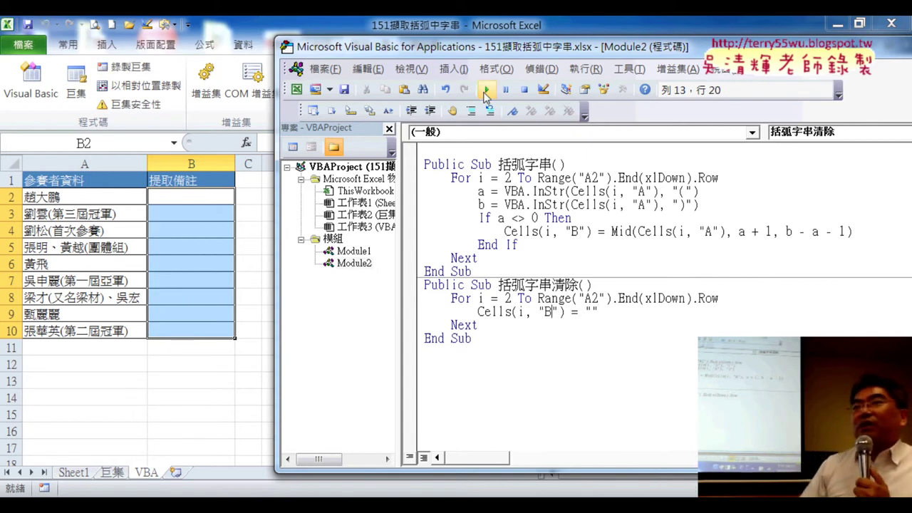
click(524, 217)
key(F5)
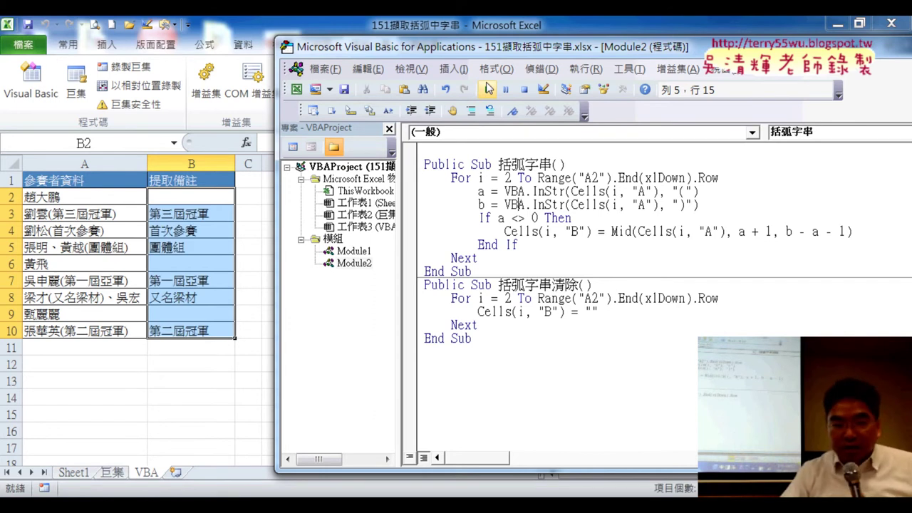
click(504, 298)
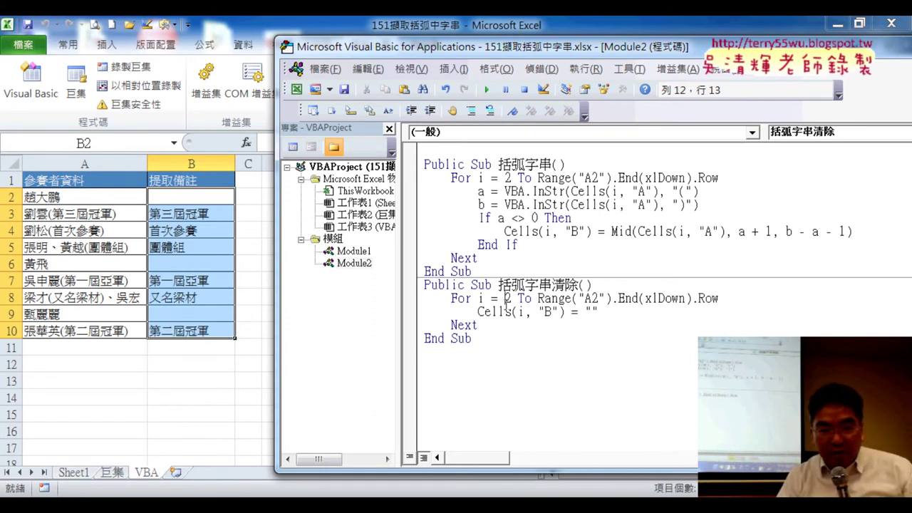
click(488, 90)
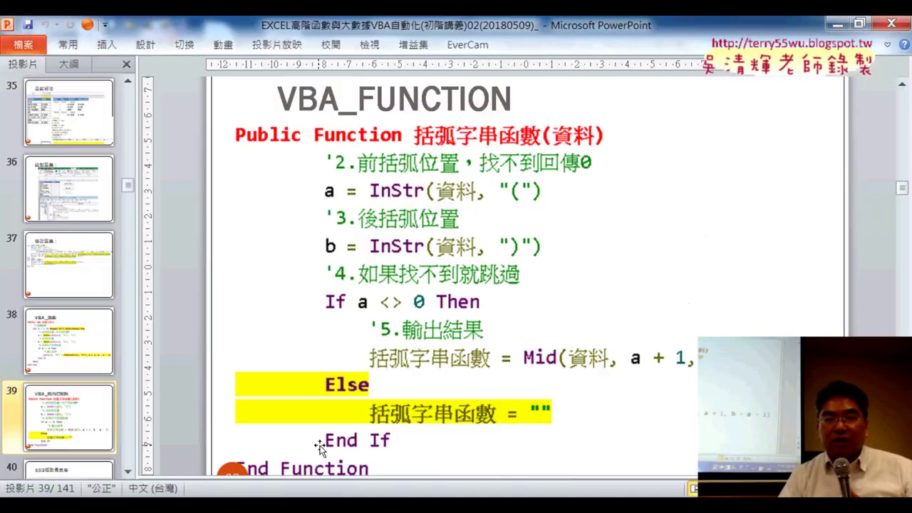
click(318, 471)
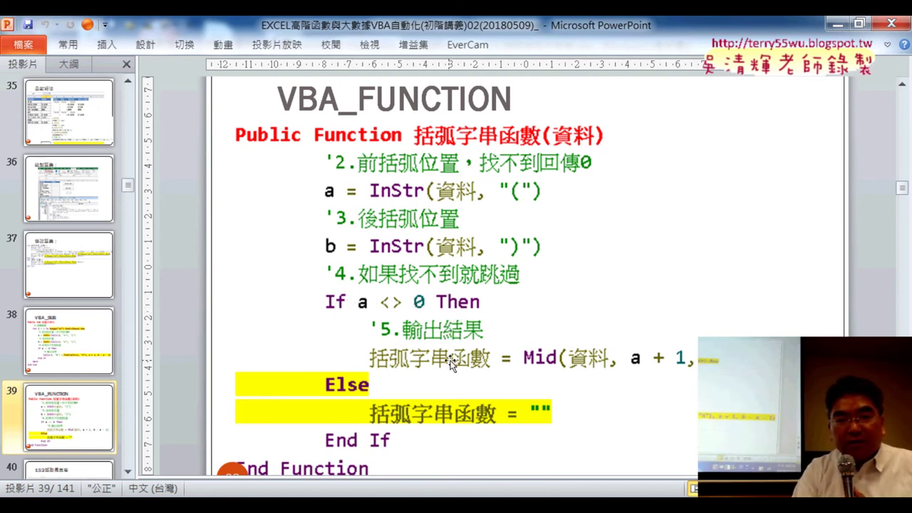
Scroll back to slides 36–37, then down to slide 38, VBA_SUB.
scroll(460, 402, up, 2)
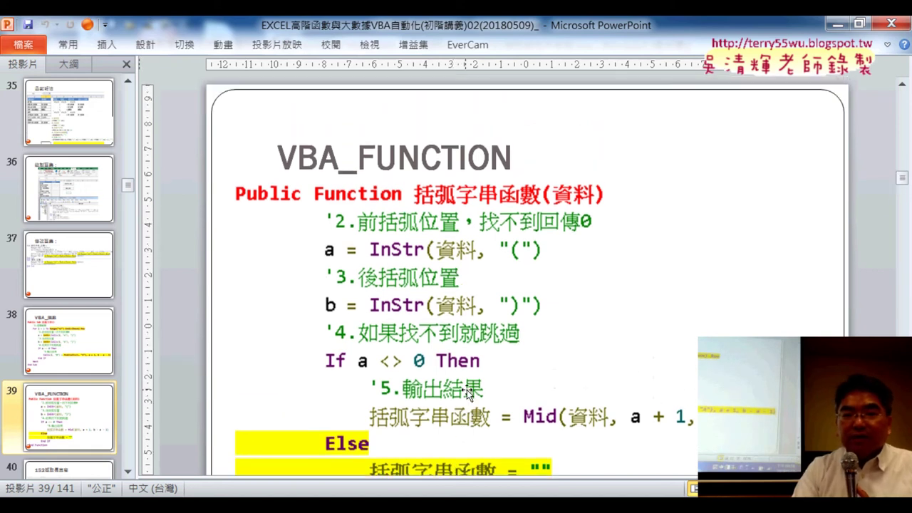
scroll(467, 390, up, 4)
scroll(467, 390, down, 2)
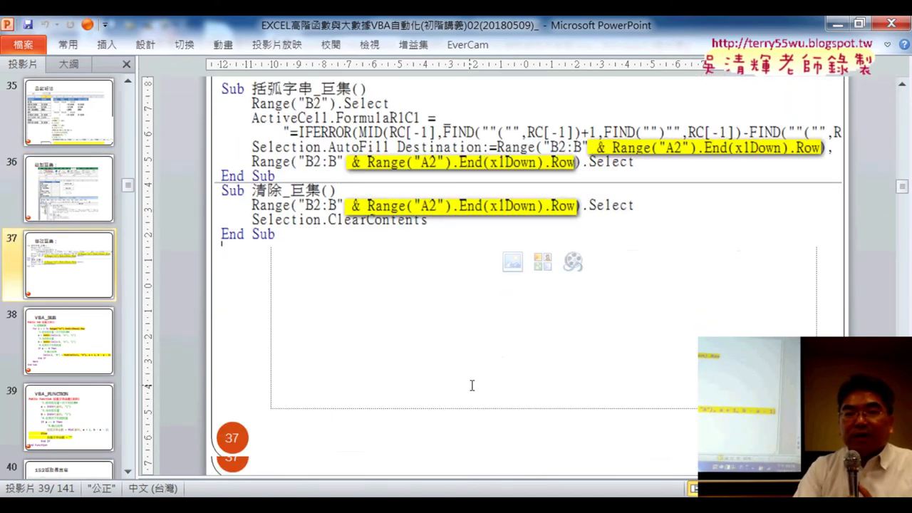
scroll(472, 385, down, 3)
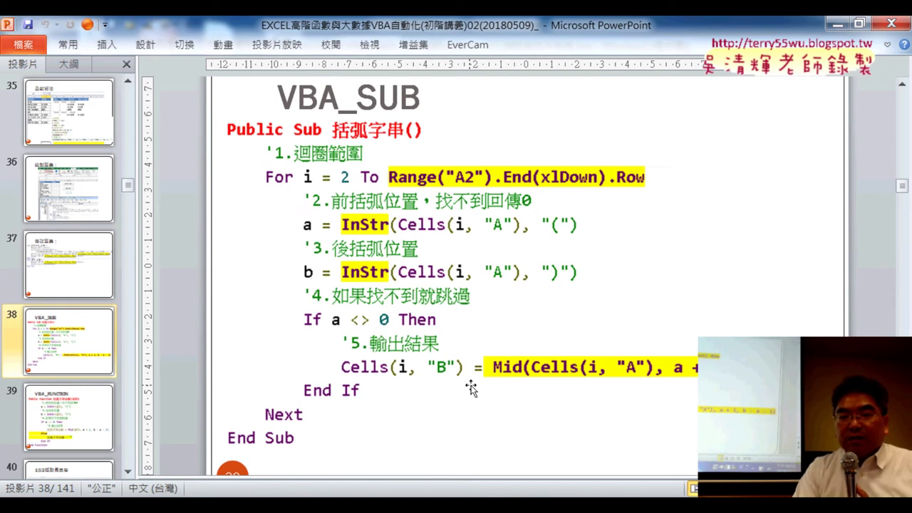
scroll(471, 388, down, 1)
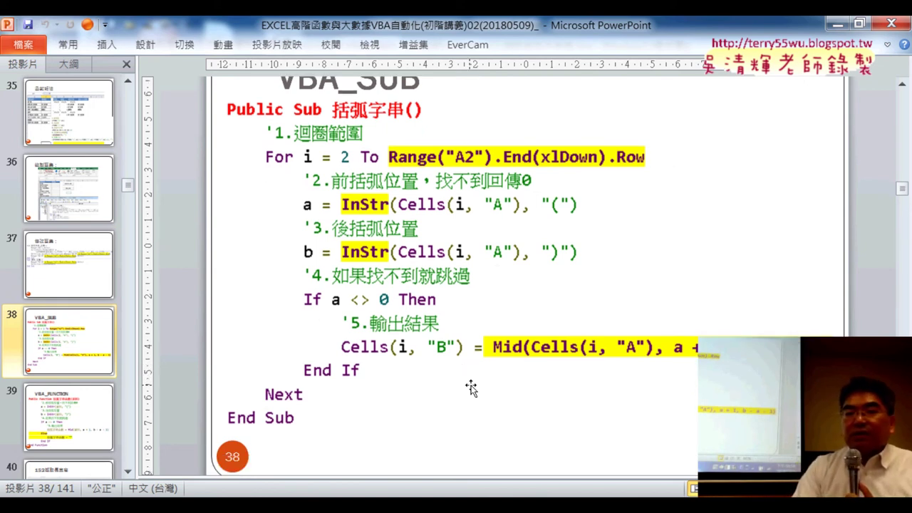